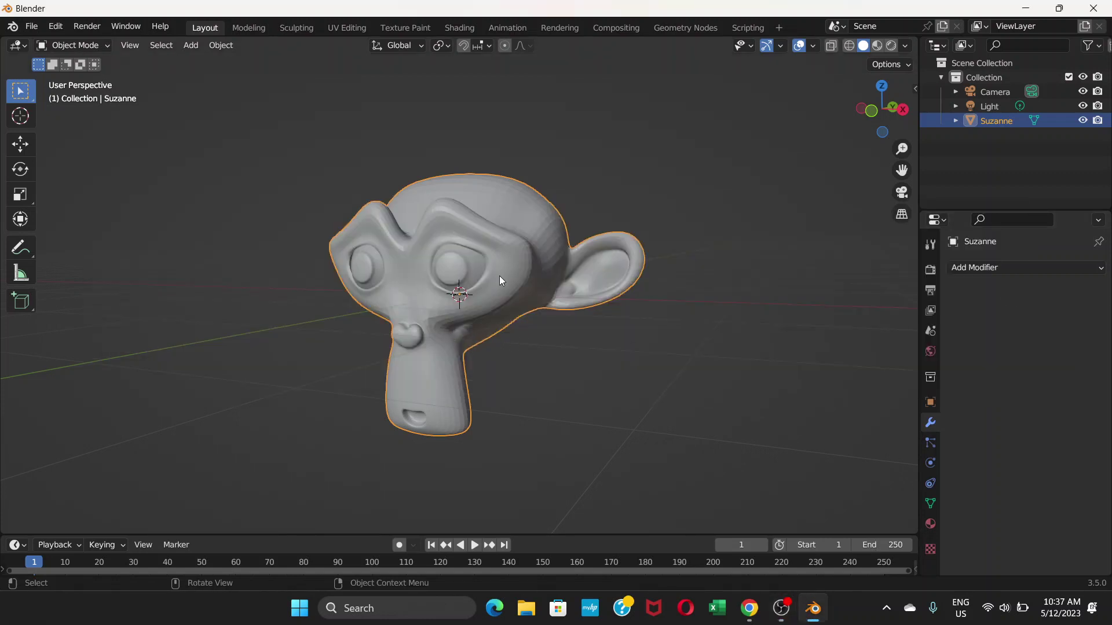
# - Switch to the Shading workspace and frame Suzanne in a three-quarter view
pyautogui.scroll(1, 453, 310)
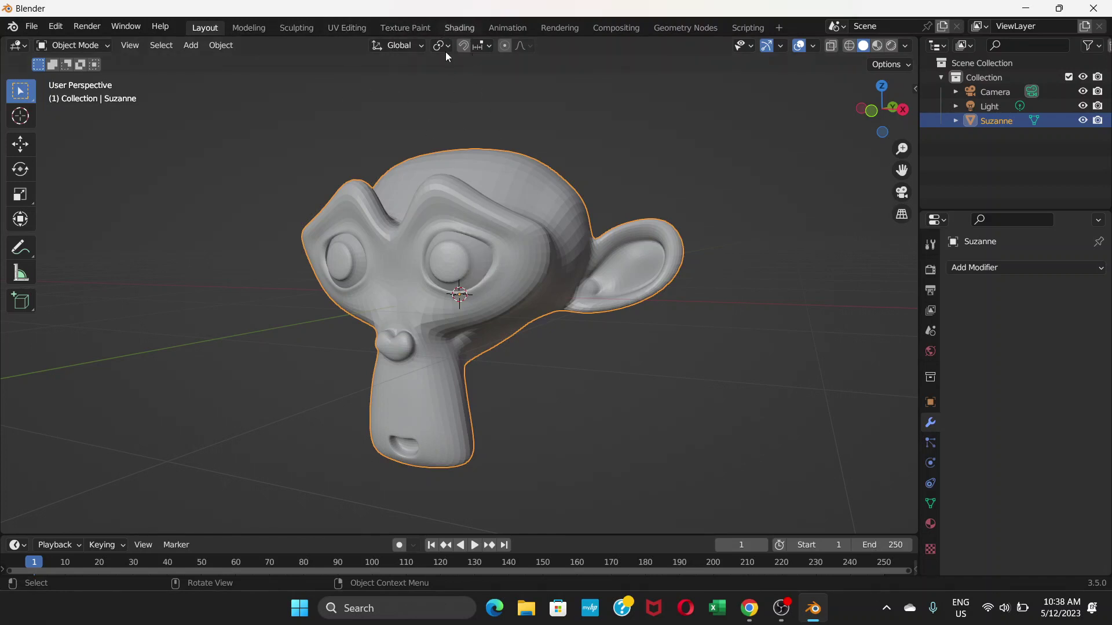
pyautogui.click(455, 27)
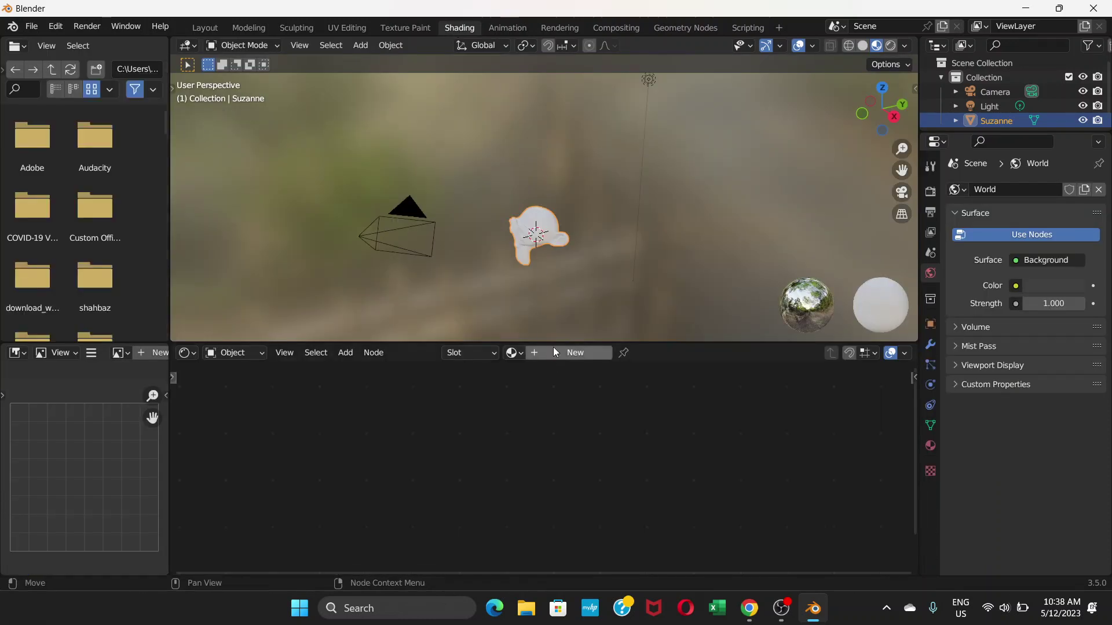
pyautogui.scroll(7, 544, 261)
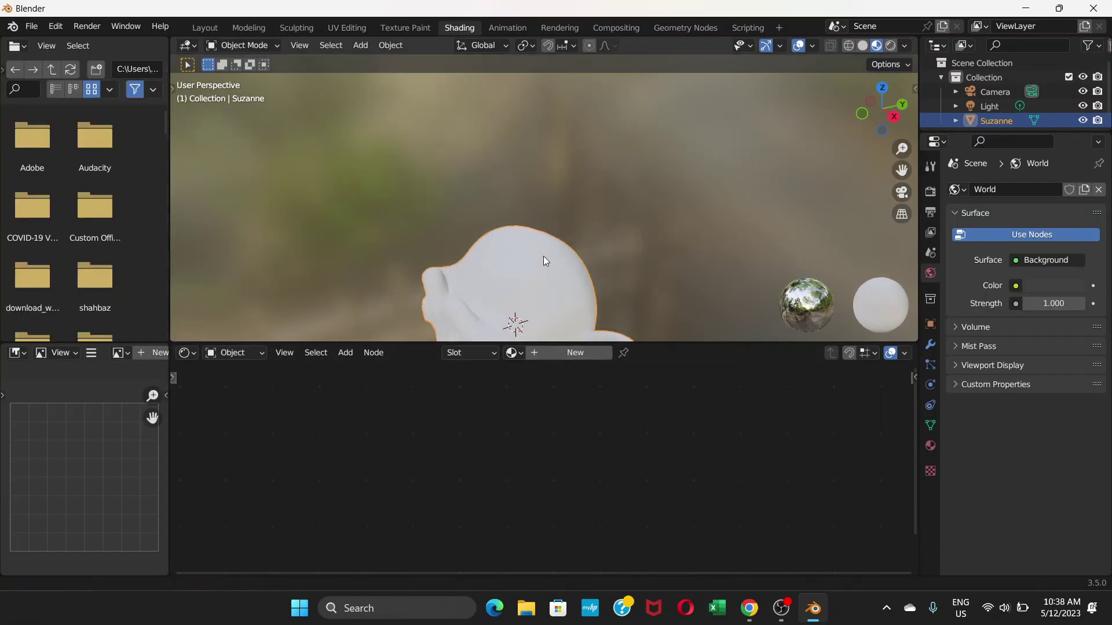
pyautogui.keyDown('shift'); pyautogui.moveTo(543, 256); pyautogui.dragTo(575, 132, button='middle'); pyautogui.keyUp('shift')
pyautogui.moveTo(564, 200); pyautogui.dragTo(593, 186, button='middle')
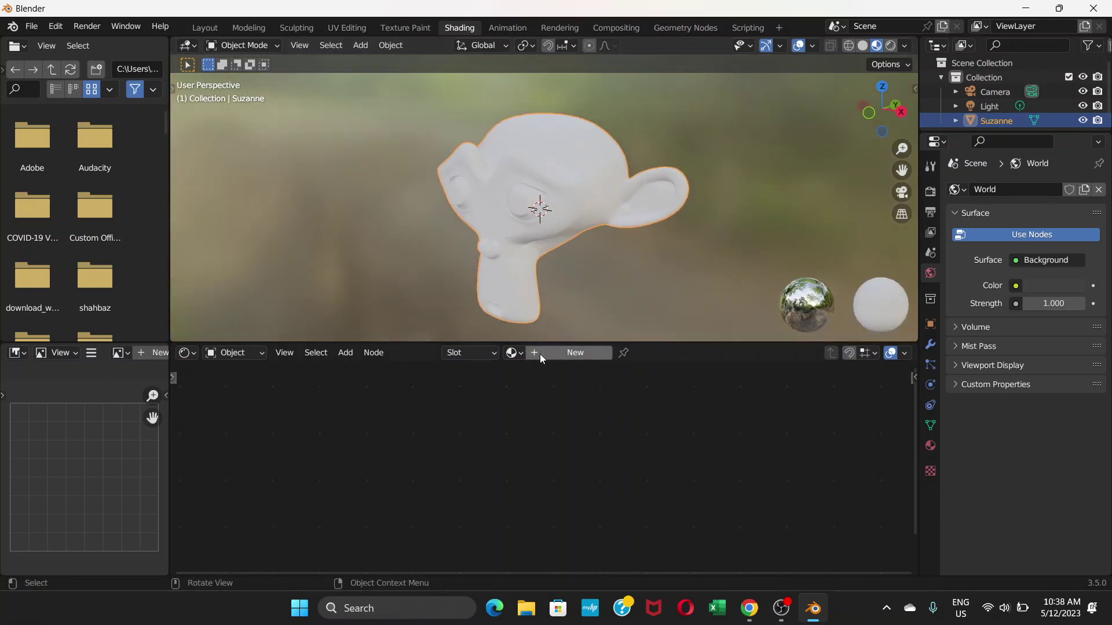
# - Create the new material Material.001 with its Principled BSDF node tree shown
pyautogui.click(559, 352)
pyautogui.scroll(2, 510, 402)
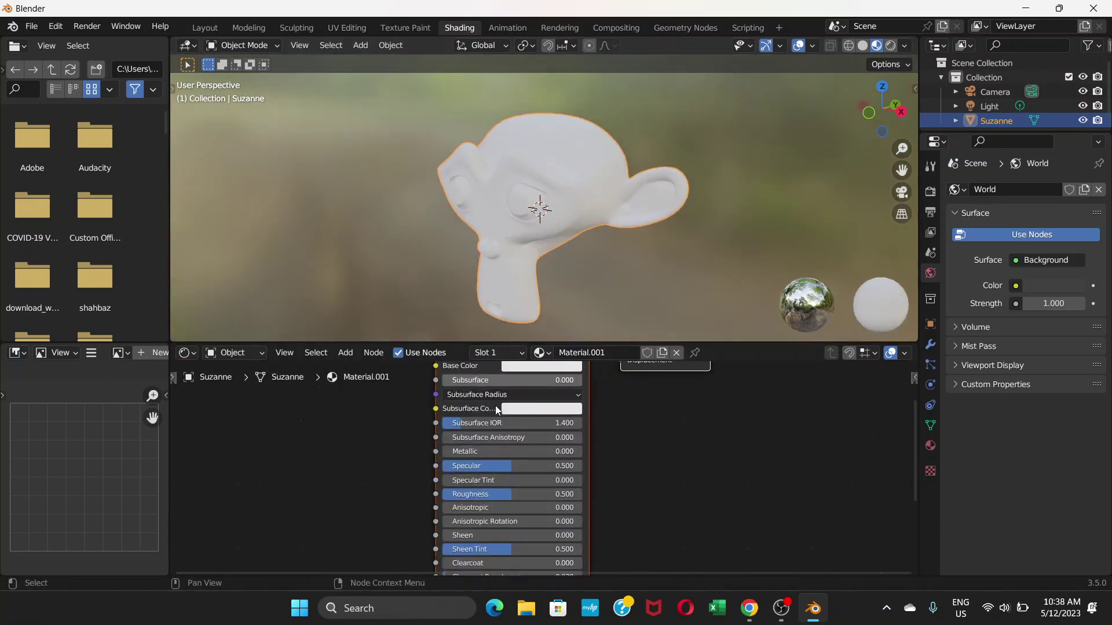
pyautogui.moveTo(508, 396); pyautogui.dragTo(652, 442, button='middle')
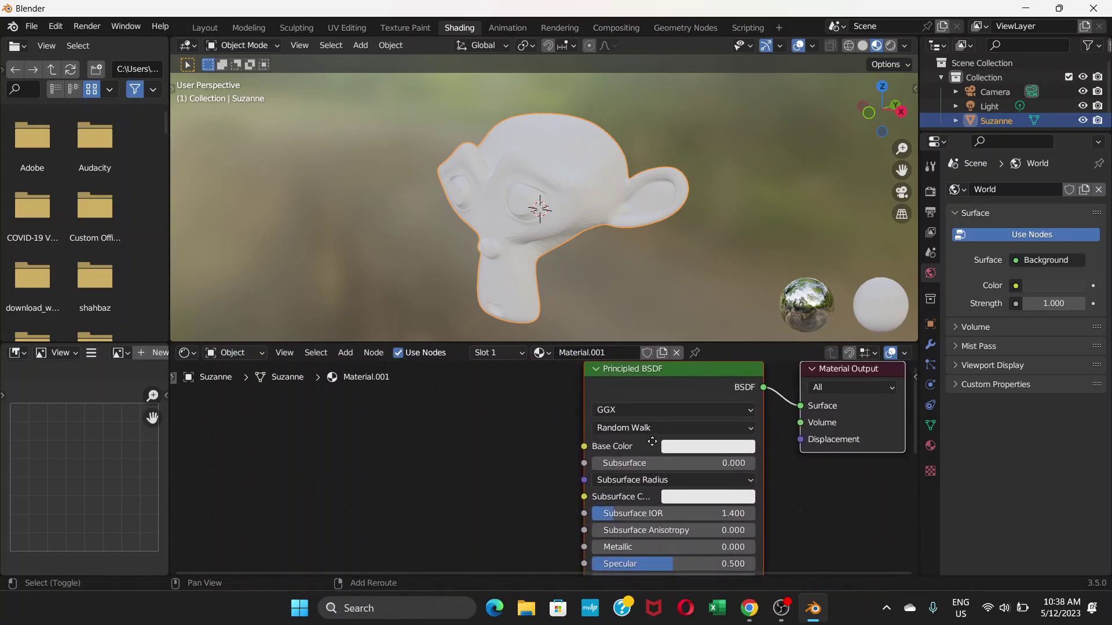
# - Add an Image Texture node found by searching 'image' and place it left of the Principled BSDF
pyautogui.click(348, 355)
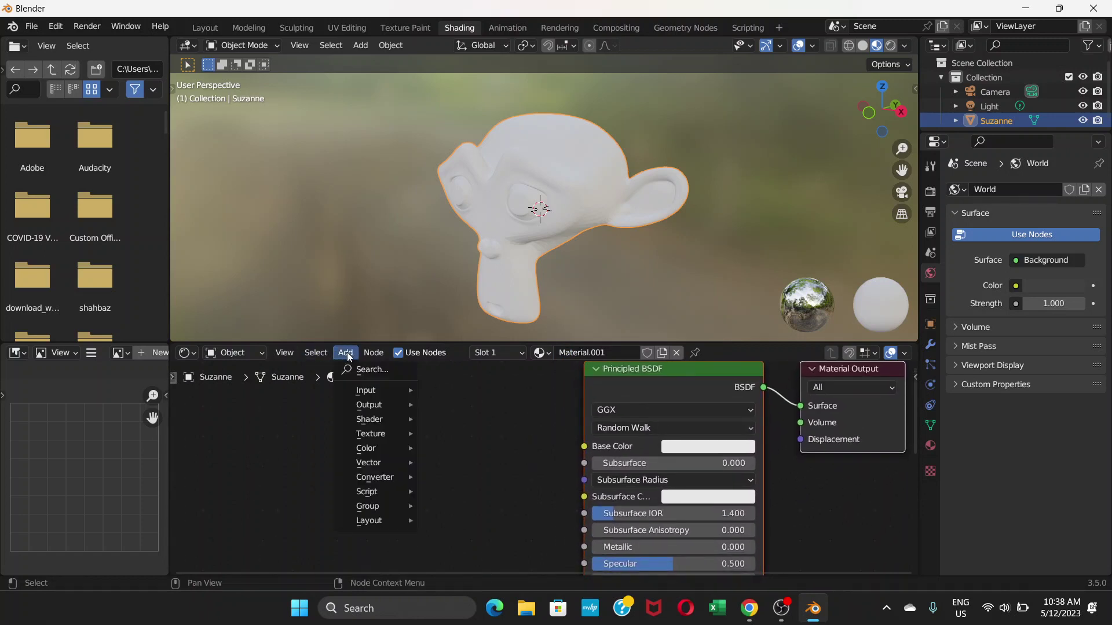
pyautogui.click(377, 370)
pyautogui.write('image')
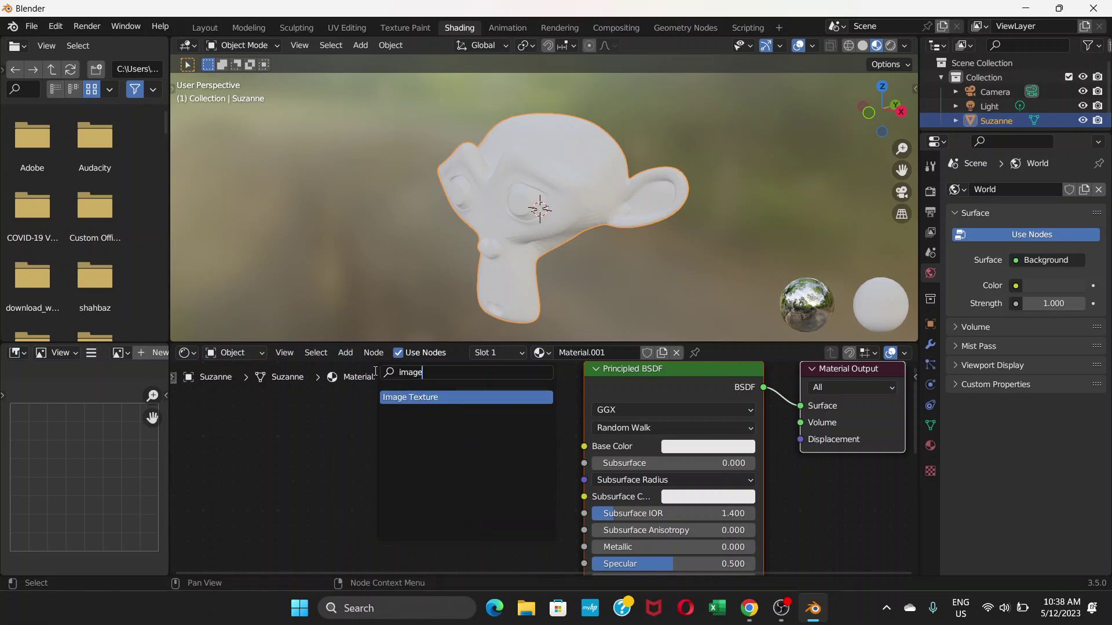
pyautogui.click(404, 398)
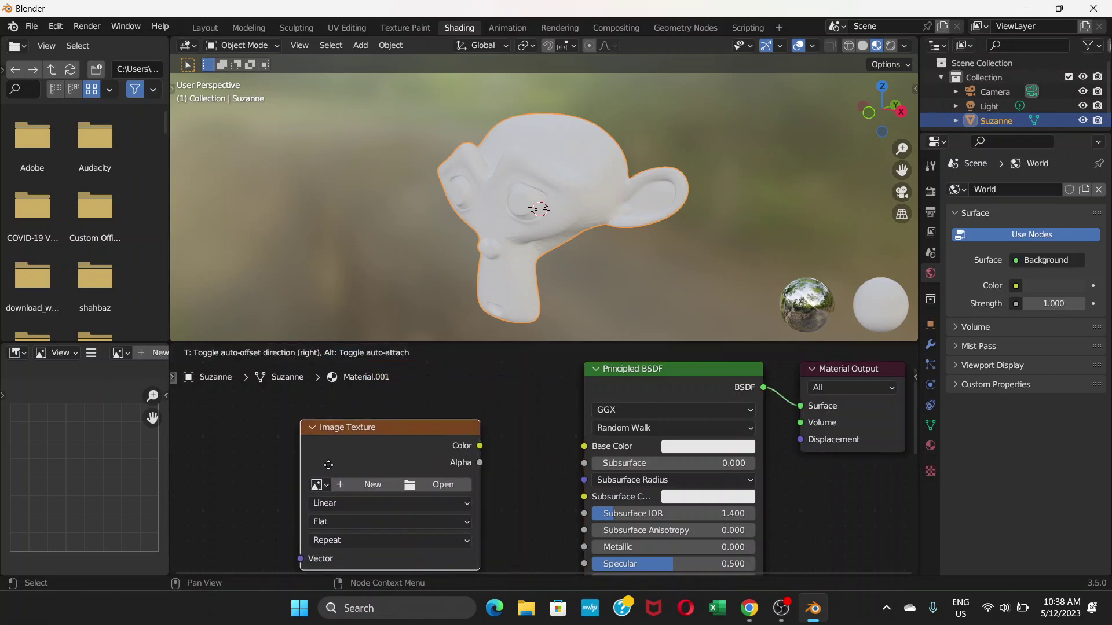
pyautogui.click(287, 468)
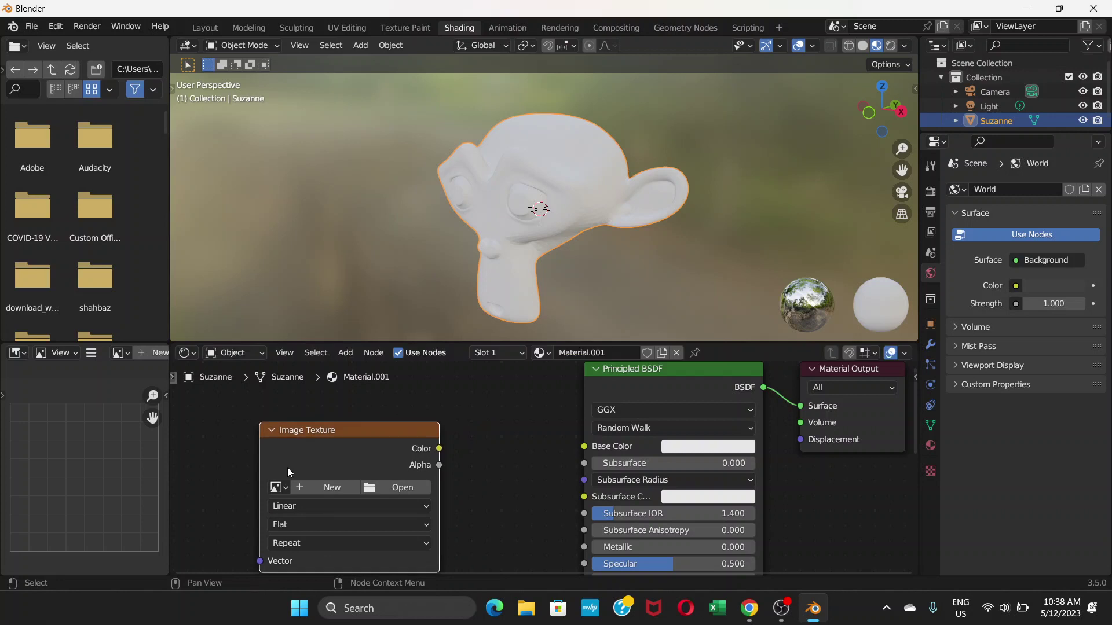
# - Name the new 1024 px image 'base color' and give it a yellow-orange fill
pyautogui.click(312, 488)
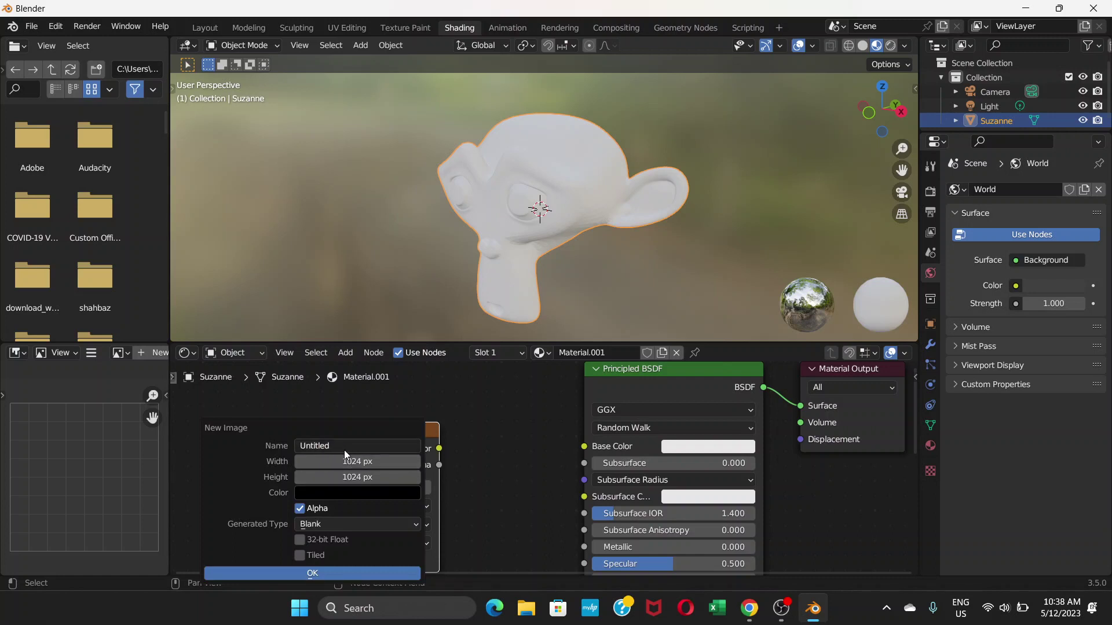
pyautogui.click(334, 445)
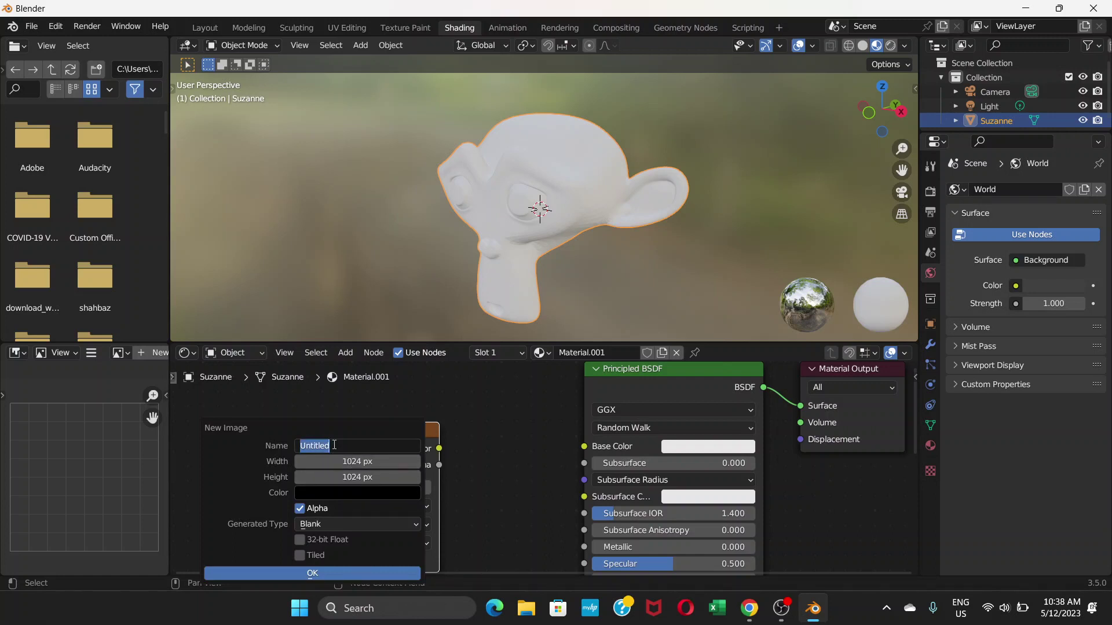
pyautogui.write('base color')
pyautogui.click(332, 493)
pyautogui.moveTo(421, 319); pyautogui.dragTo(420, 293)
pyautogui.click(338, 359)
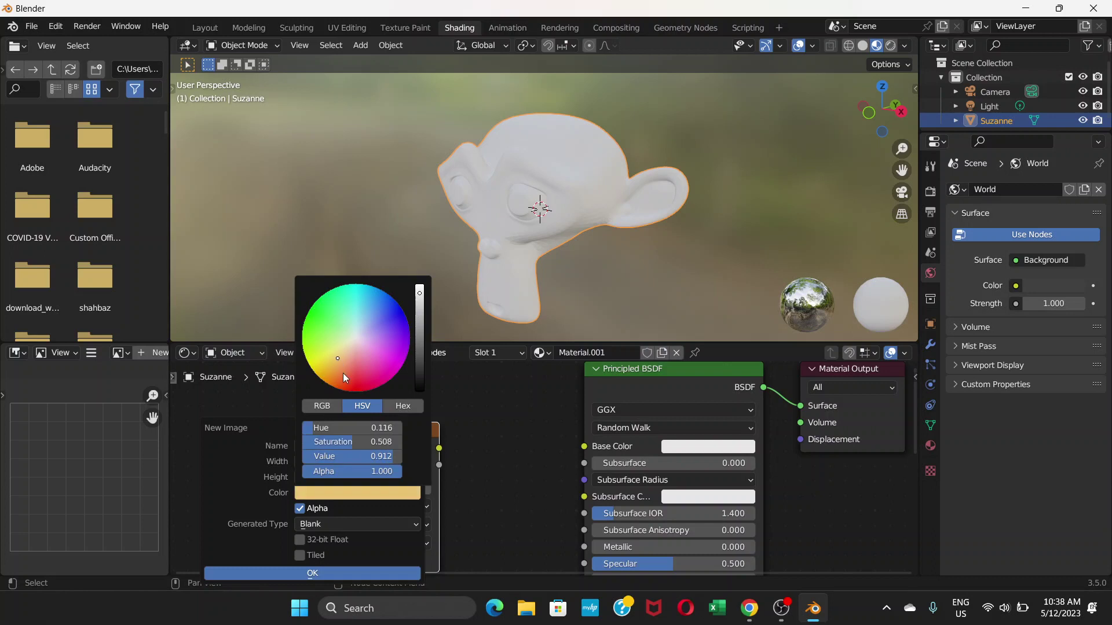
pyautogui.click(343, 373)
pyautogui.click(334, 372)
pyautogui.click(333, 370)
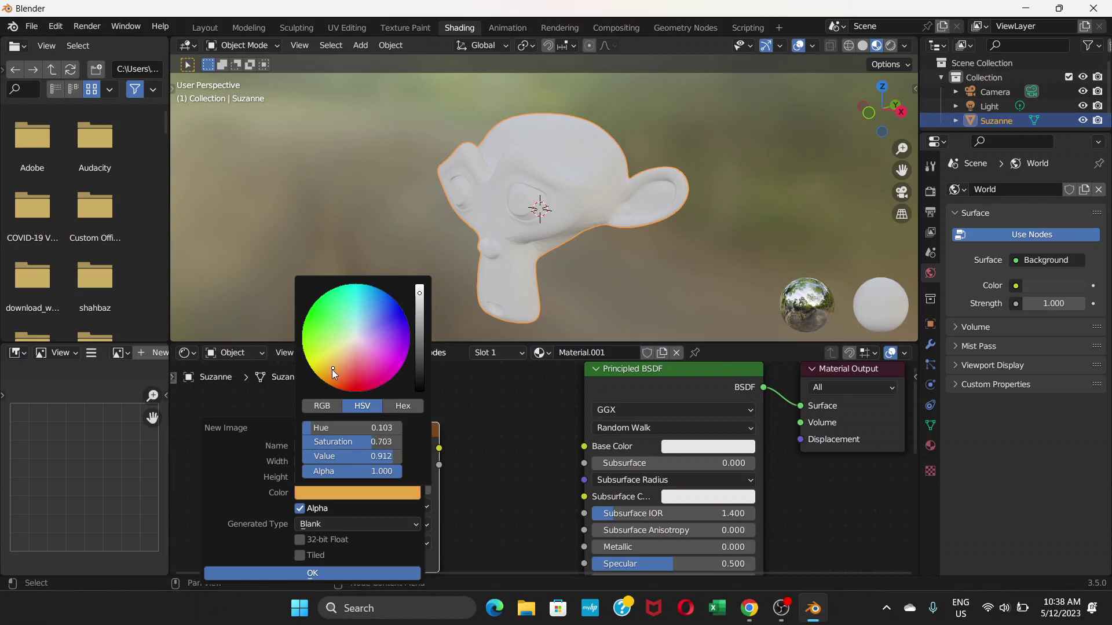
# - Confirm the New Image dialog so the 'base color' image fills the texture node
pyautogui.click(336, 574)
pyautogui.scroll(-1, 375, 450)
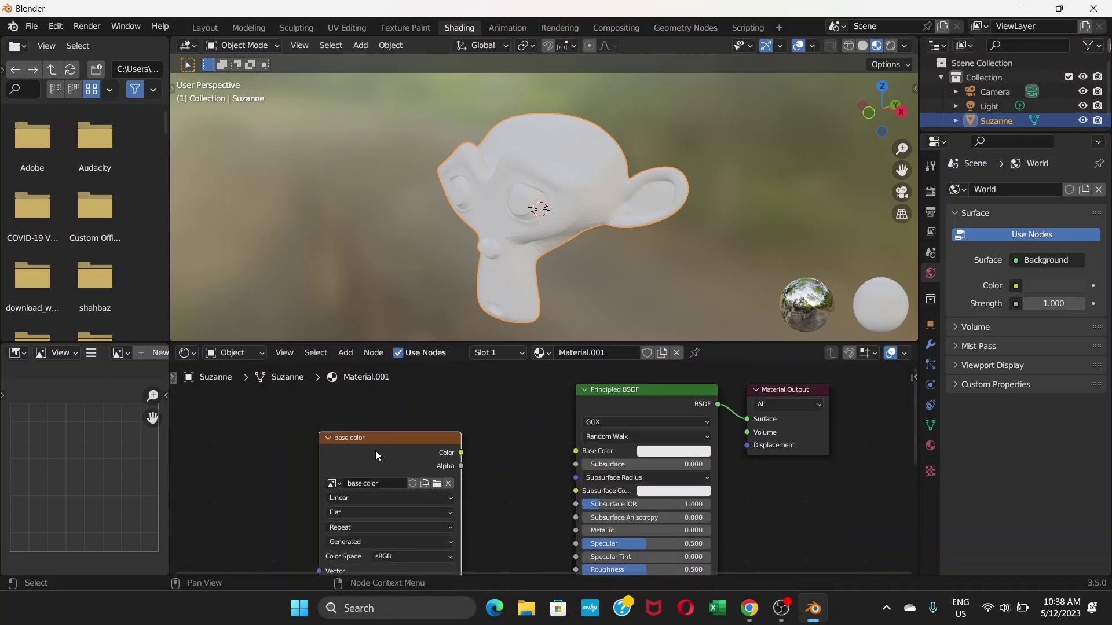
pyautogui.scroll(-1, 353, 405)
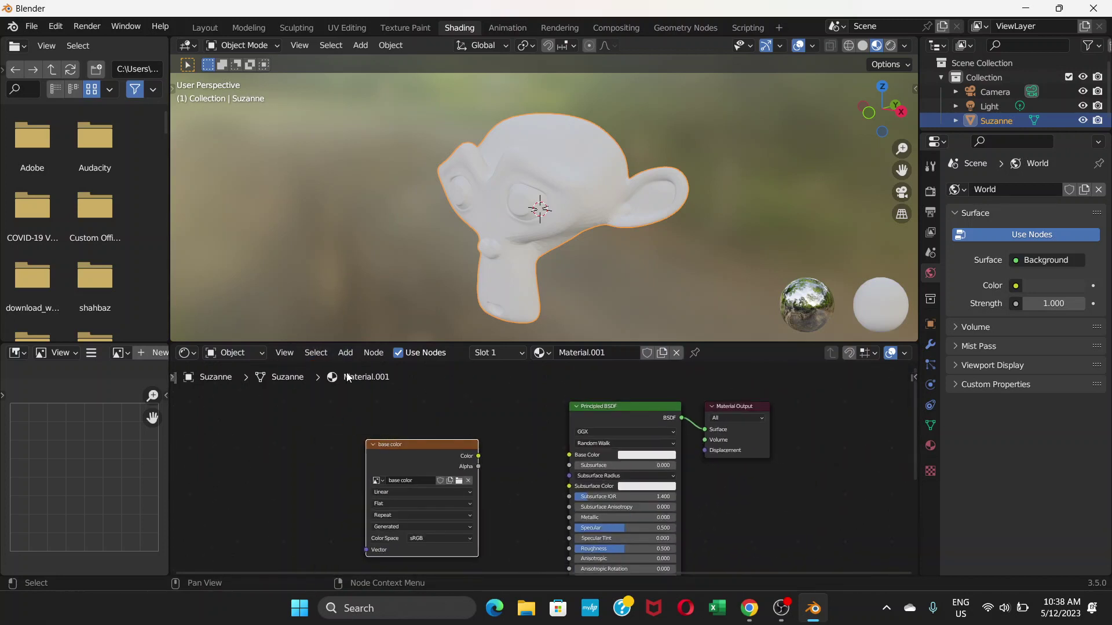
# - Add a second Image Texture node found by searching 'image', placed above the base color node
pyautogui.click(345, 352)
pyautogui.click(364, 366)
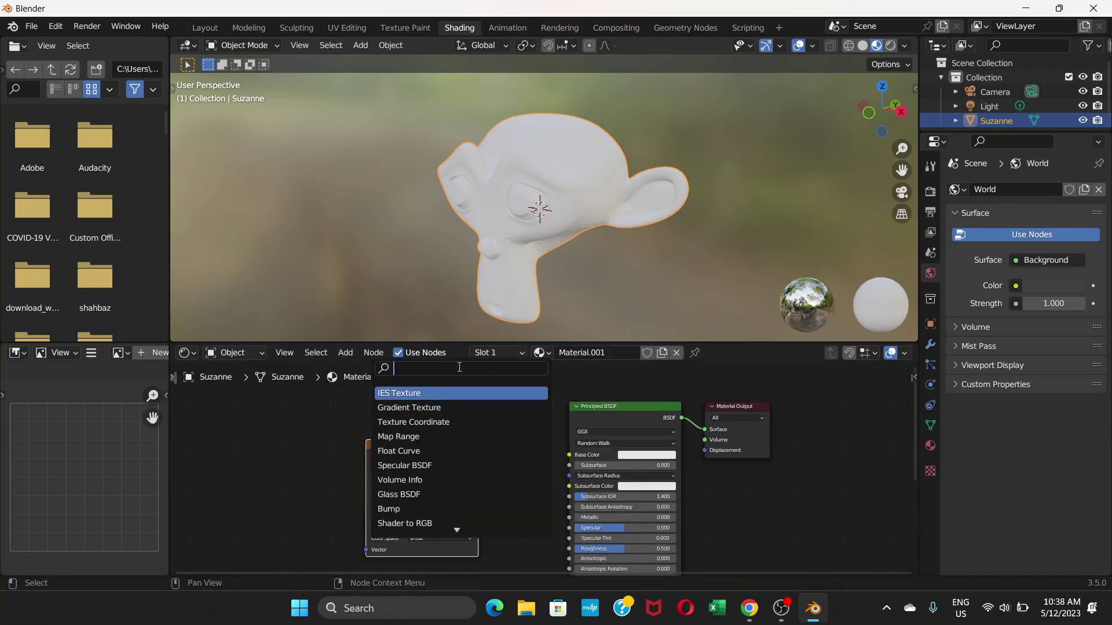
pyautogui.write('image')
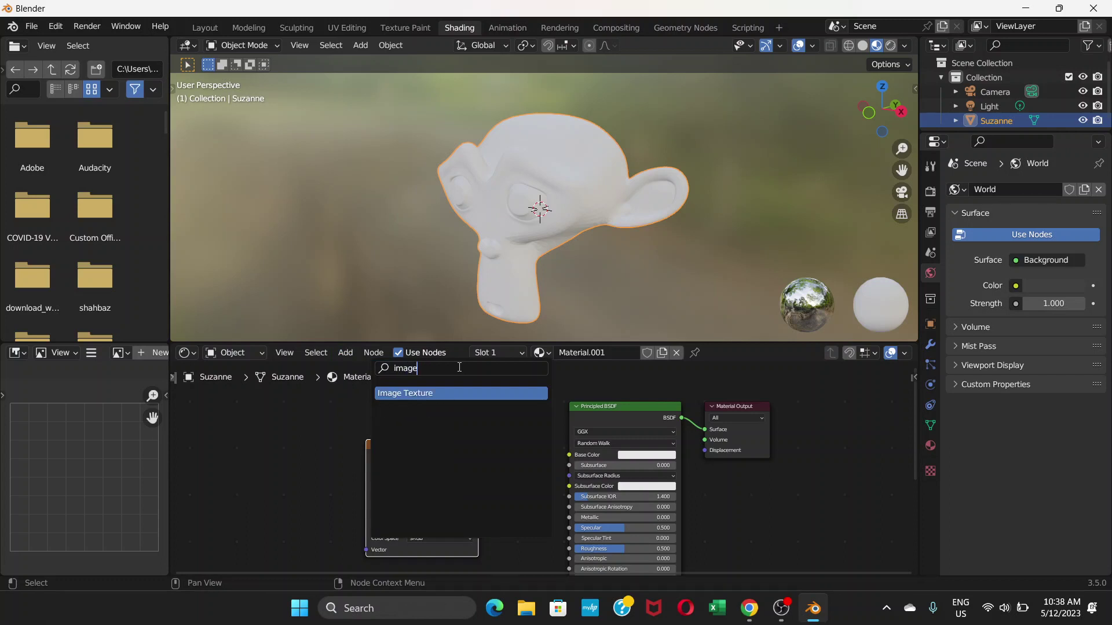
pyautogui.click(457, 393)
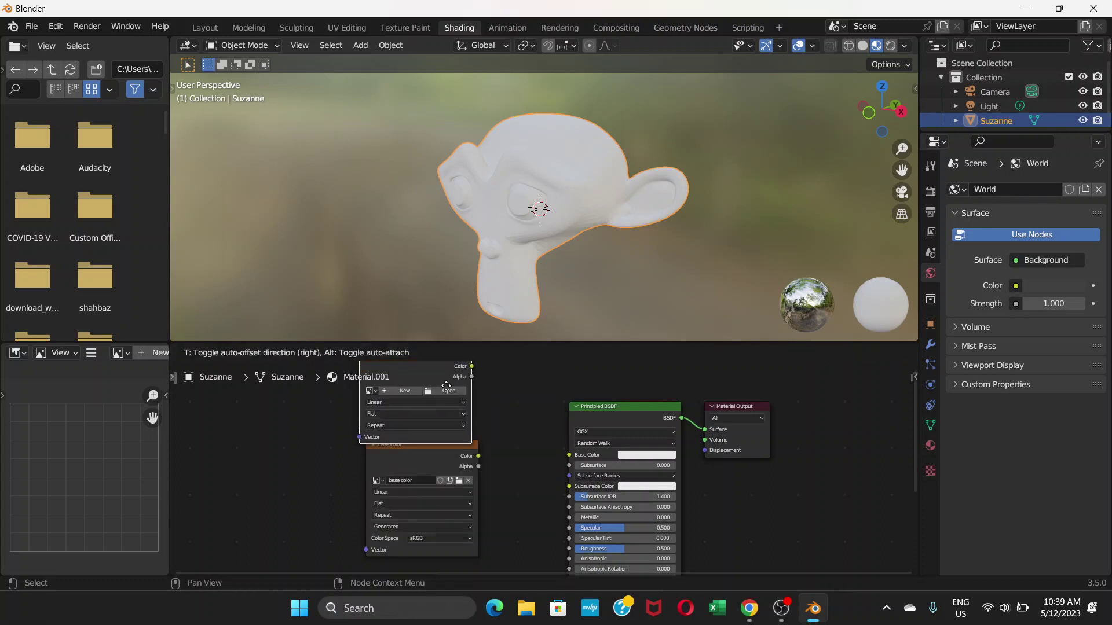
pyautogui.click(440, 407)
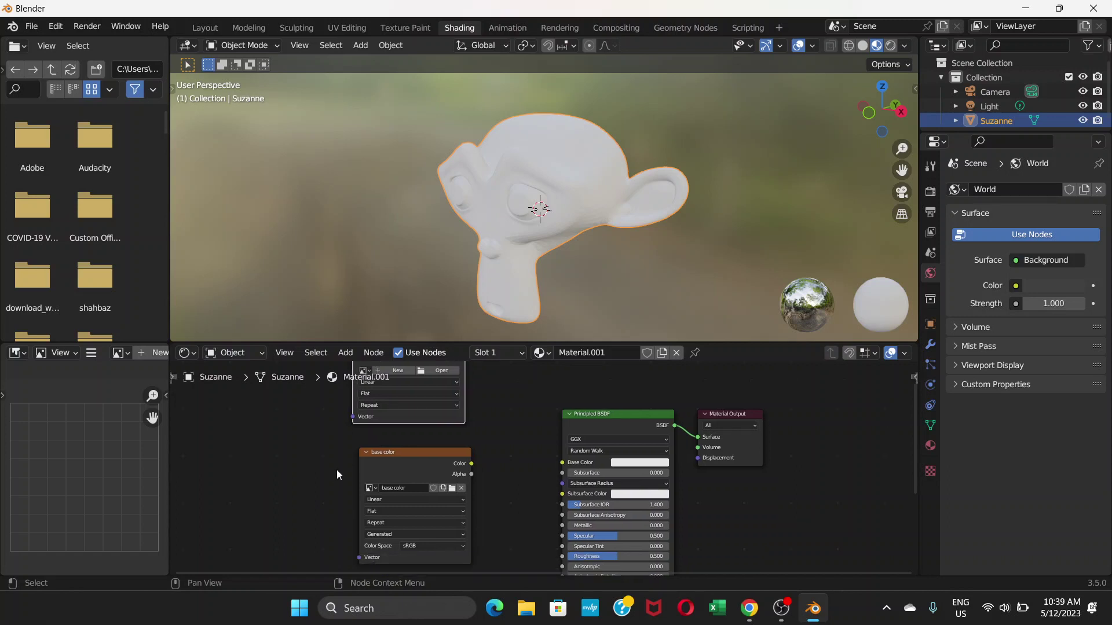
pyautogui.scroll(3, 338, 471)
pyautogui.scroll(3, 387, 491)
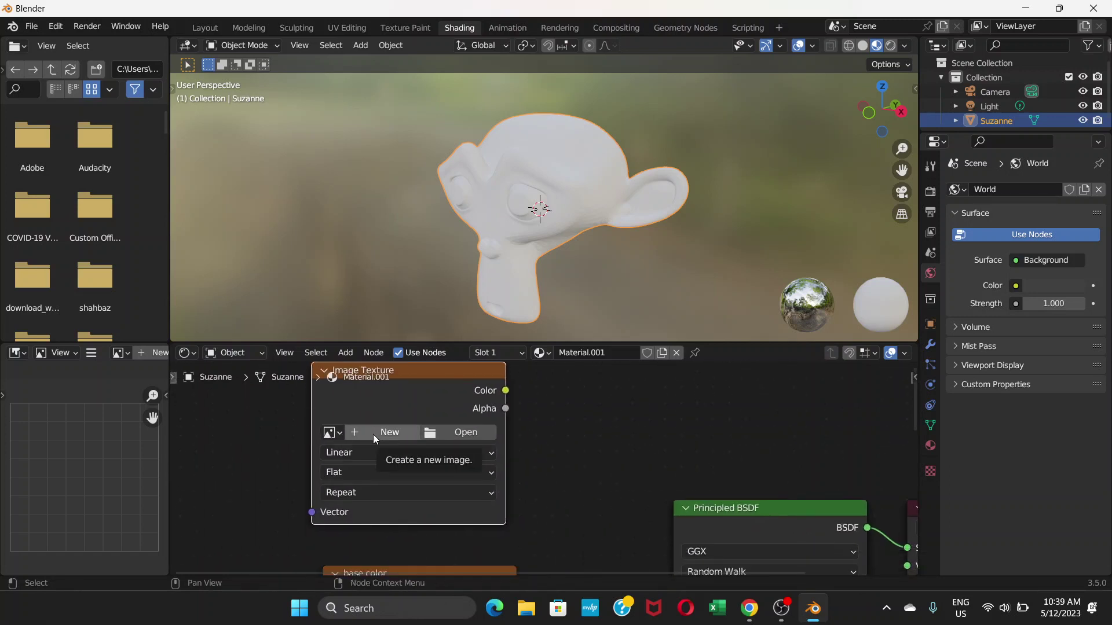
# - Create a 1024 px image named 'shading' with a black fill, saturation and value 0, alpha 0.724
pyautogui.click(375, 434)
pyautogui.click(400, 447)
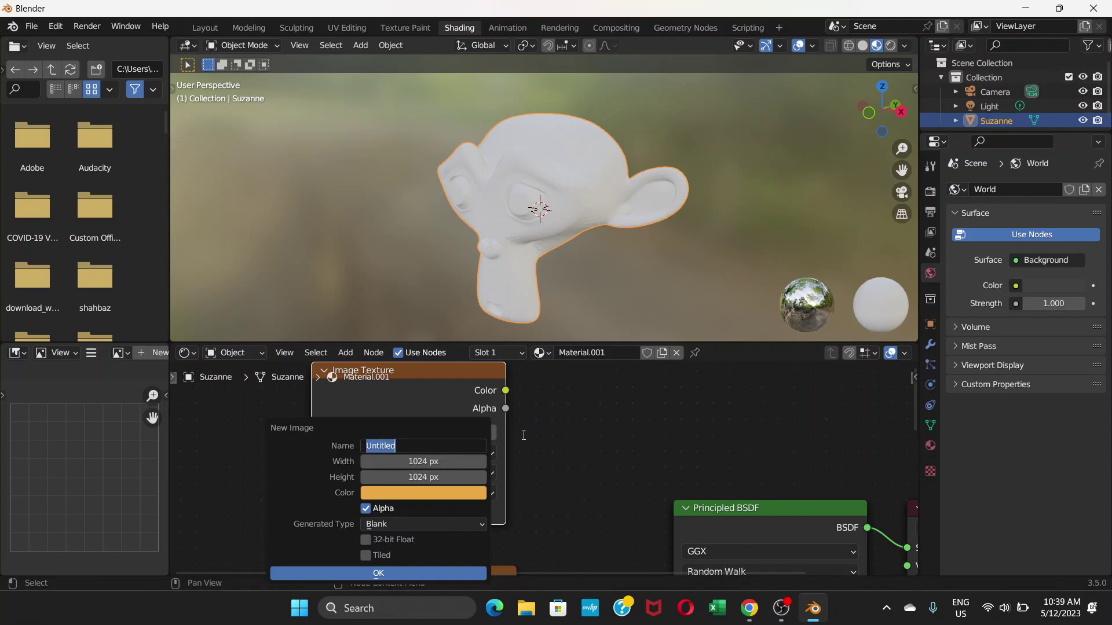
pyautogui.write('shading')
pyautogui.click(405, 492)
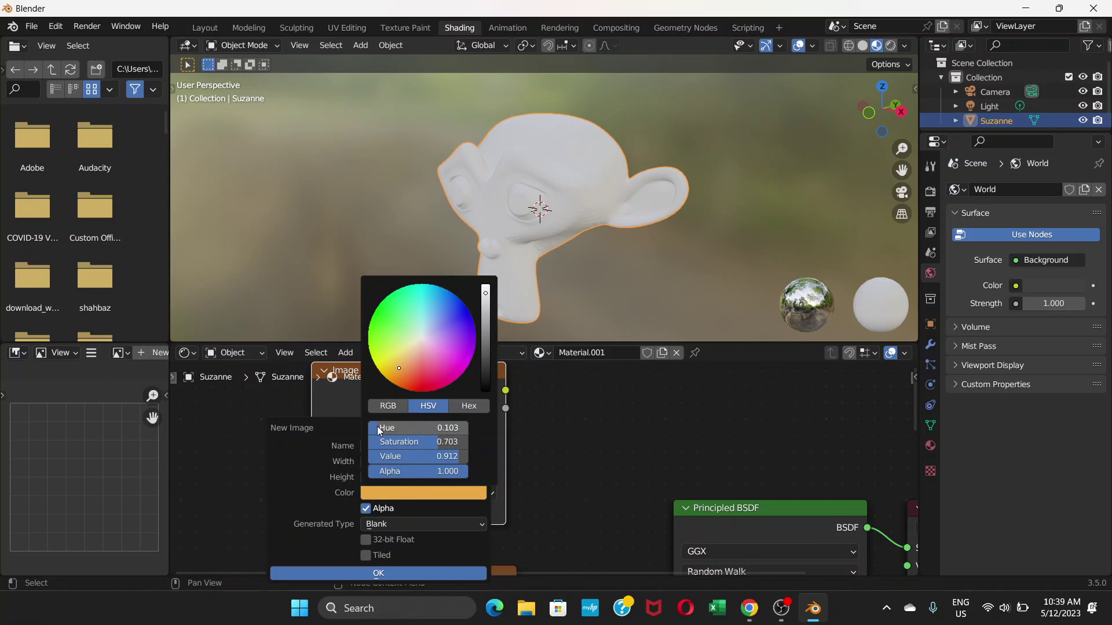
pyautogui.moveTo(377, 436); pyautogui.dragTo(369, 428)
pyautogui.moveTo(436, 442); pyautogui.dragTo(370, 443)
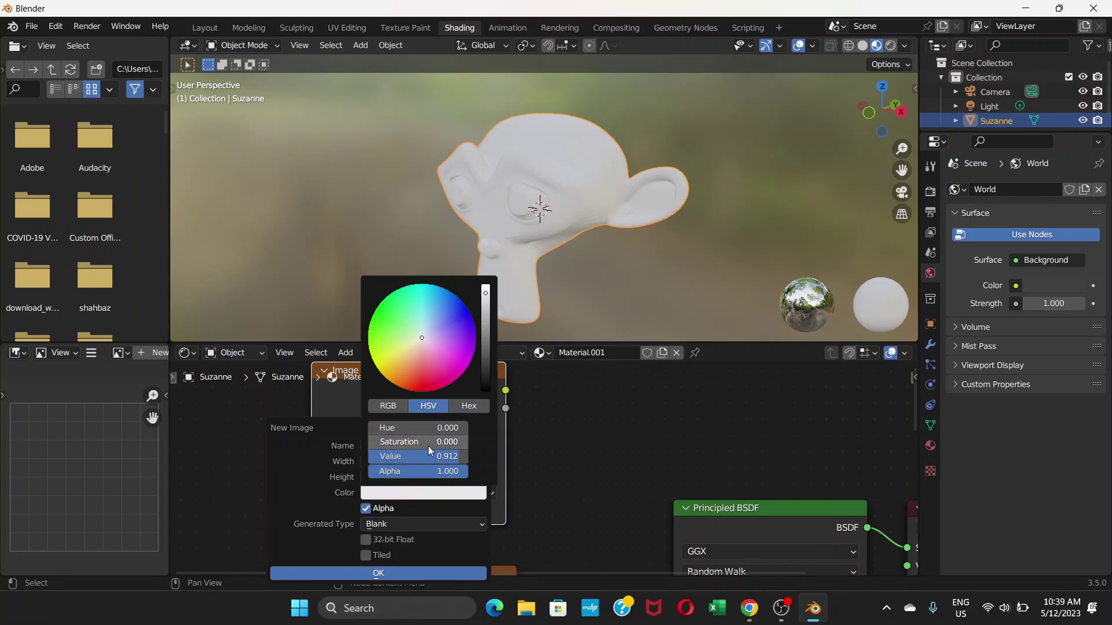
pyautogui.moveTo(458, 456); pyautogui.dragTo(368, 456)
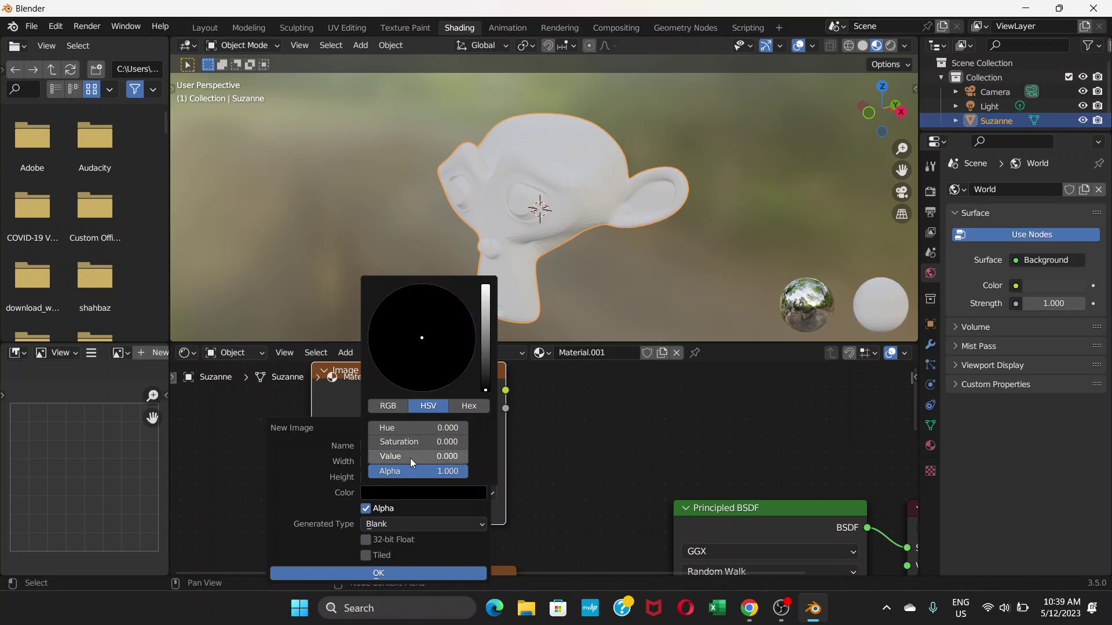
pyautogui.moveTo(459, 474); pyautogui.dragTo(441, 472)
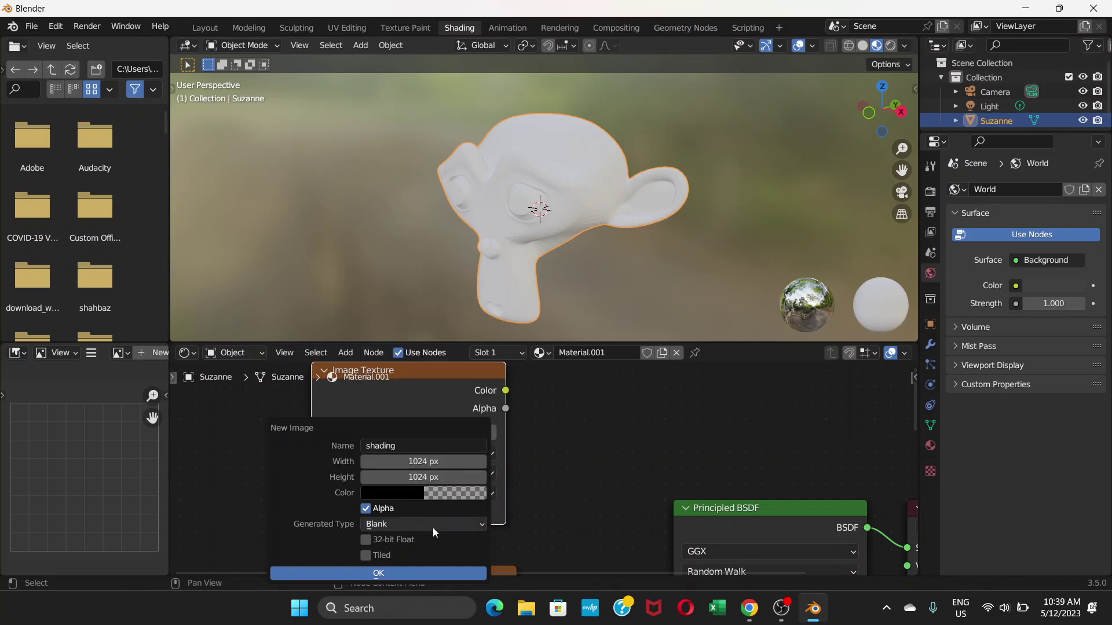
pyautogui.click(386, 574)
# - Add a Mix node found by searching 'mix' and switch its data type to Color
pyautogui.scroll(-2, 550, 475)
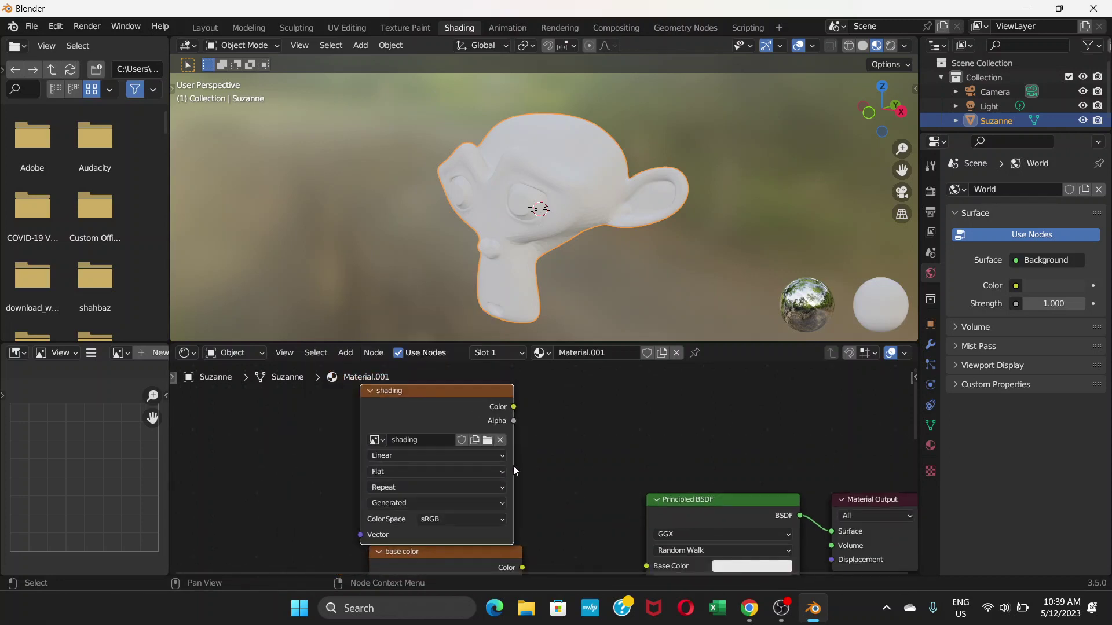
pyautogui.moveTo(464, 392); pyautogui.dragTo(409, 384)
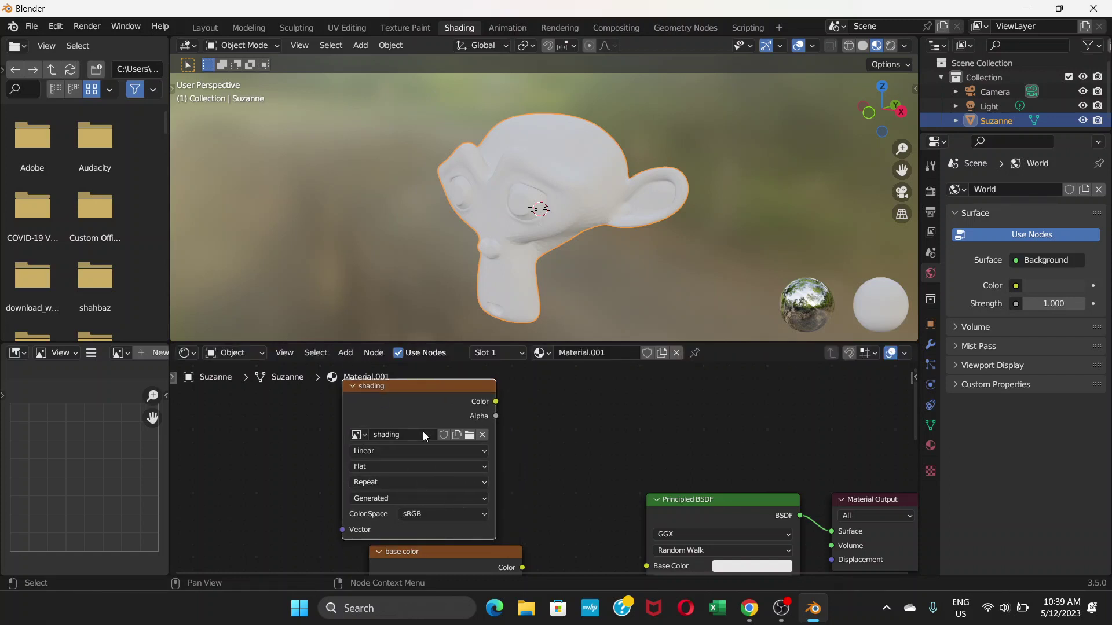
pyautogui.click(350, 352)
pyautogui.click(369, 367)
pyautogui.write('mix')
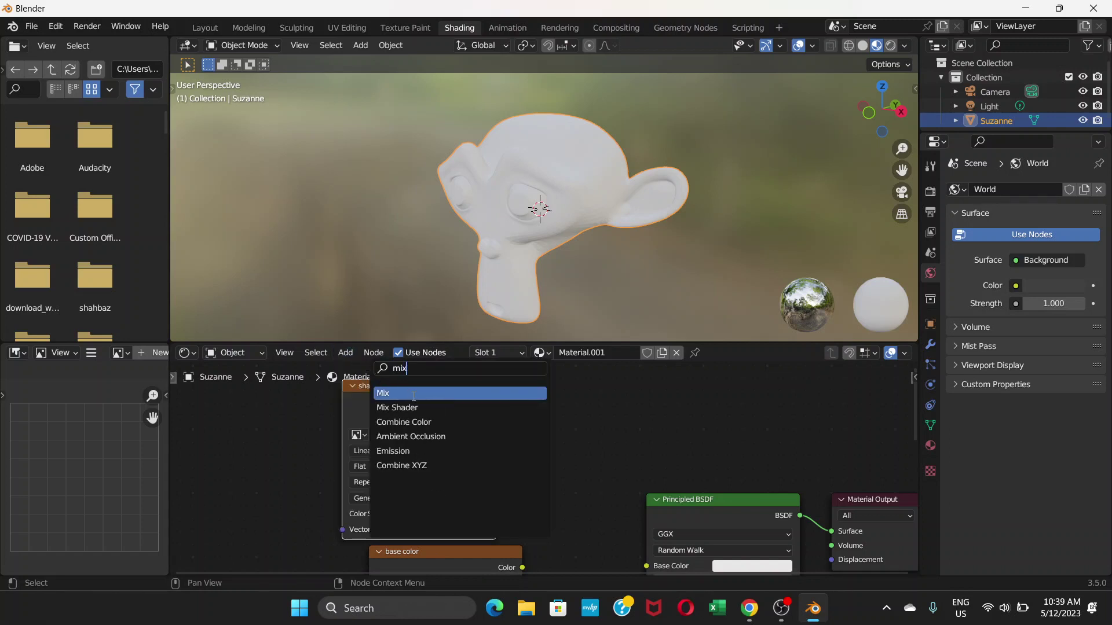
pyautogui.click(414, 396)
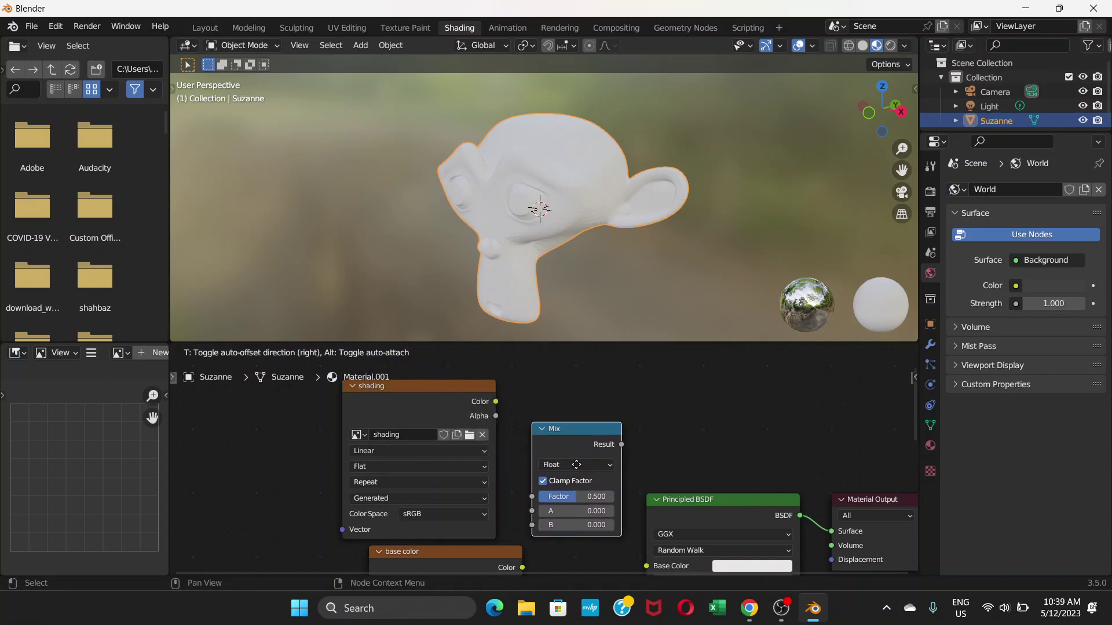
pyautogui.click(577, 464)
pyautogui.scroll(1, 572, 462)
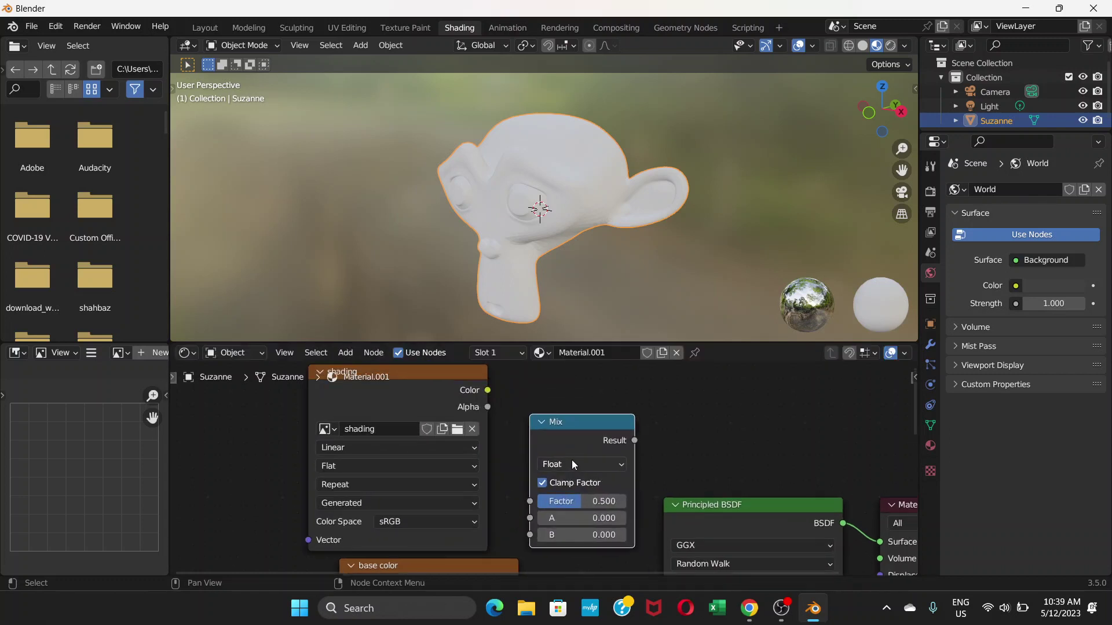
pyautogui.click(621, 464)
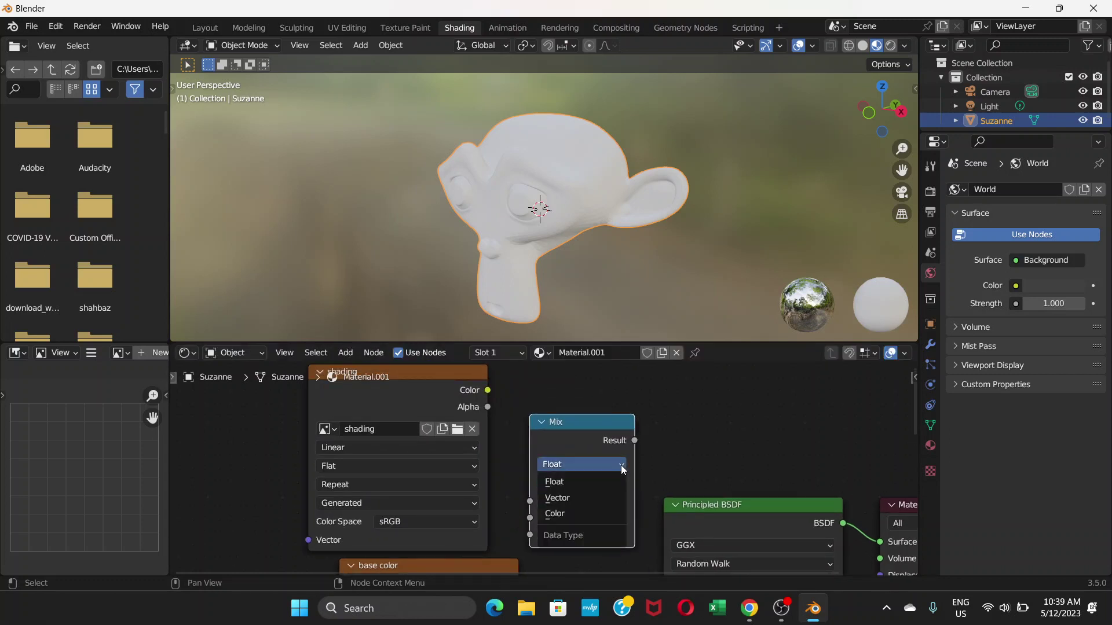
pyautogui.click(578, 512)
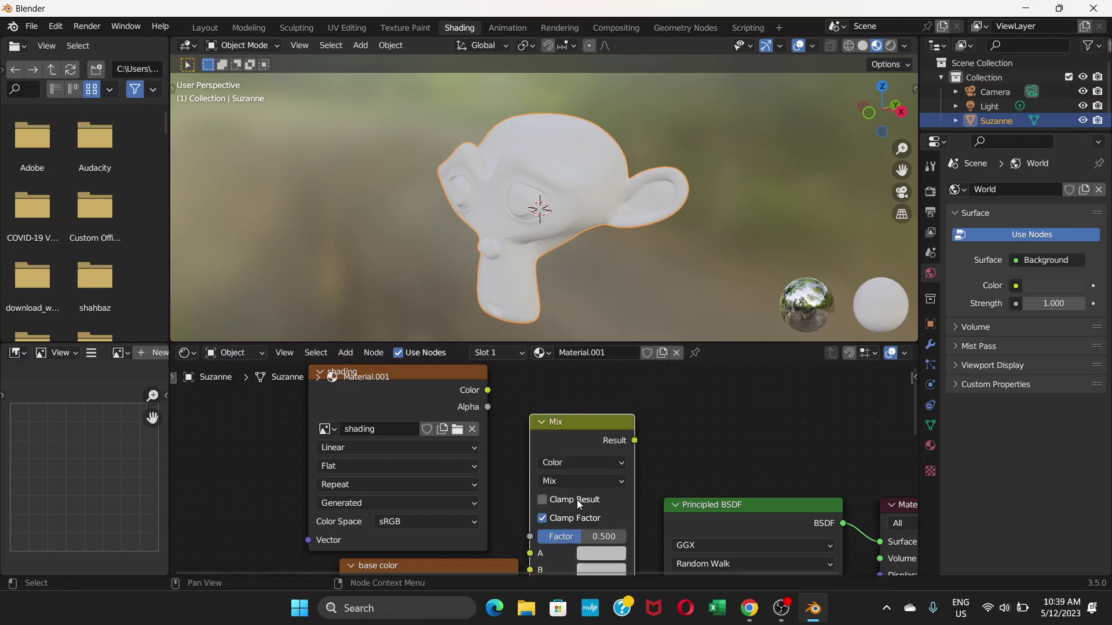
# - Arrange the texture nodes, linking base color Color to Mix A and shading Color to Mix B
pyautogui.scroll(-1, 575, 485)
pyautogui.scroll(-1, 577, 464)
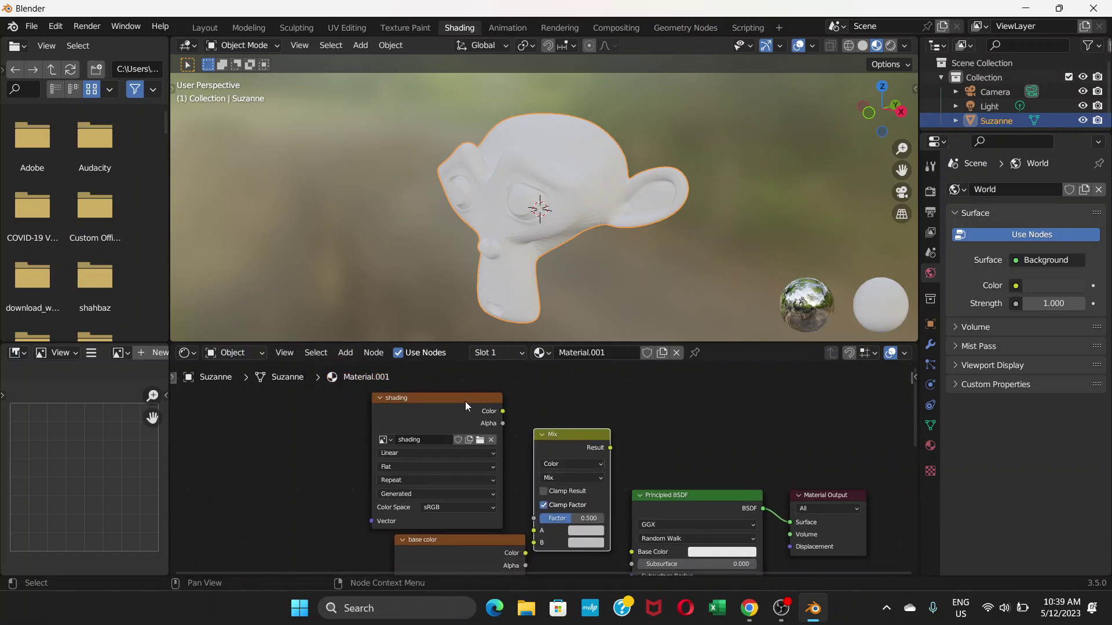
pyautogui.moveTo(464, 401); pyautogui.dragTo(378, 401)
pyautogui.moveTo(417, 539); pyautogui.dragTo(320, 538)
pyautogui.scroll(3, 462, 485)
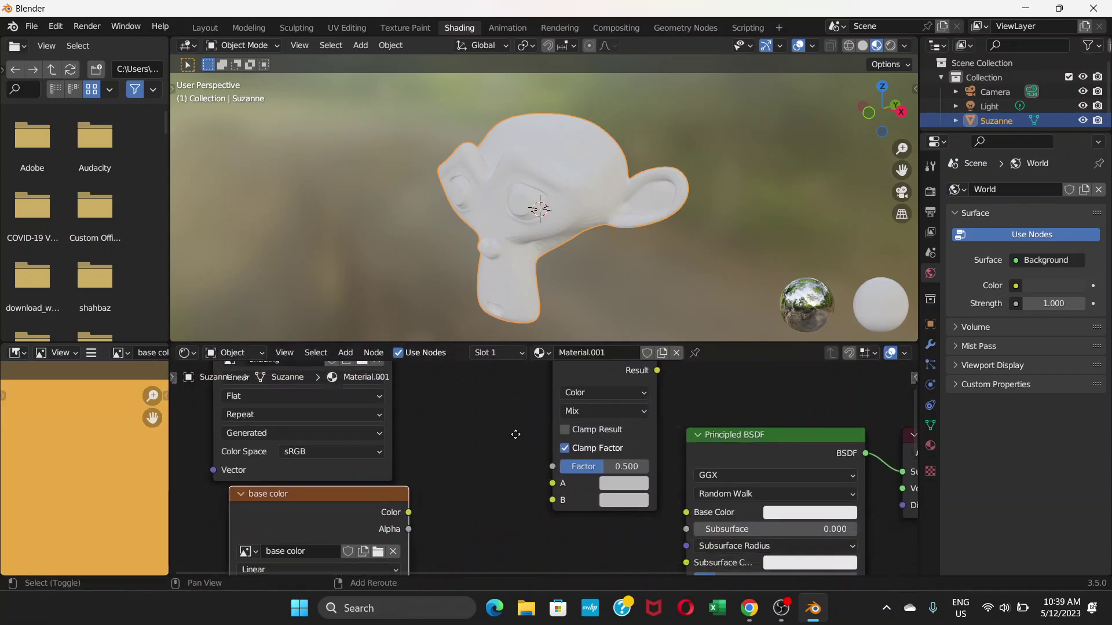
pyautogui.moveTo(517, 426); pyautogui.dragTo(522, 411, button='middle')
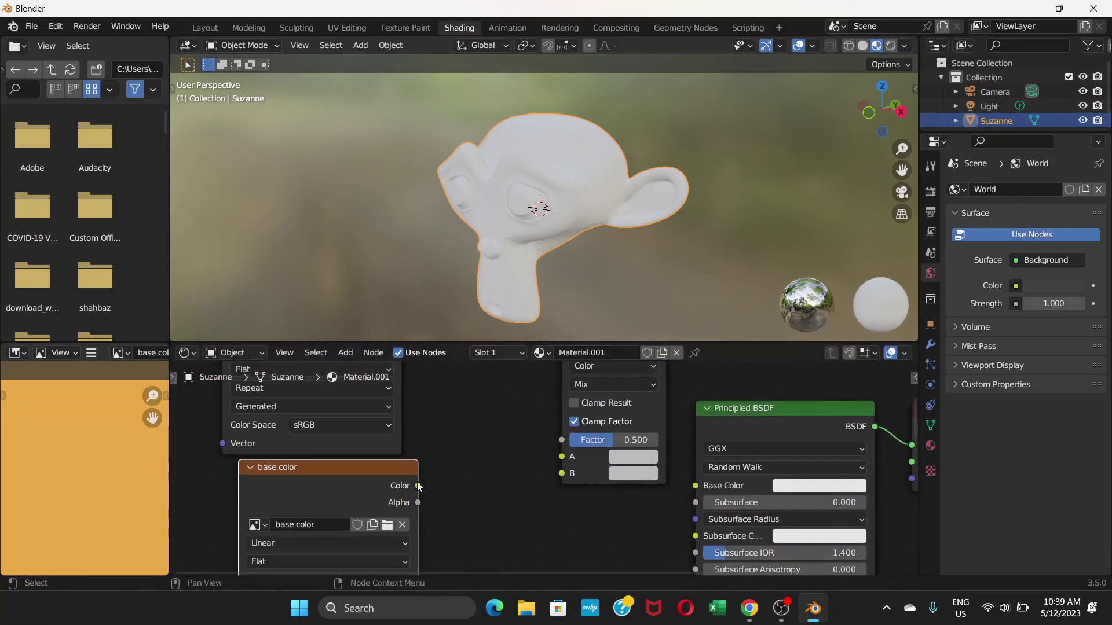
pyautogui.moveTo(419, 485); pyautogui.dragTo(561, 457)
pyautogui.moveTo(453, 426); pyautogui.dragTo(467, 538, button='middle')
pyautogui.scroll(2, 447, 452)
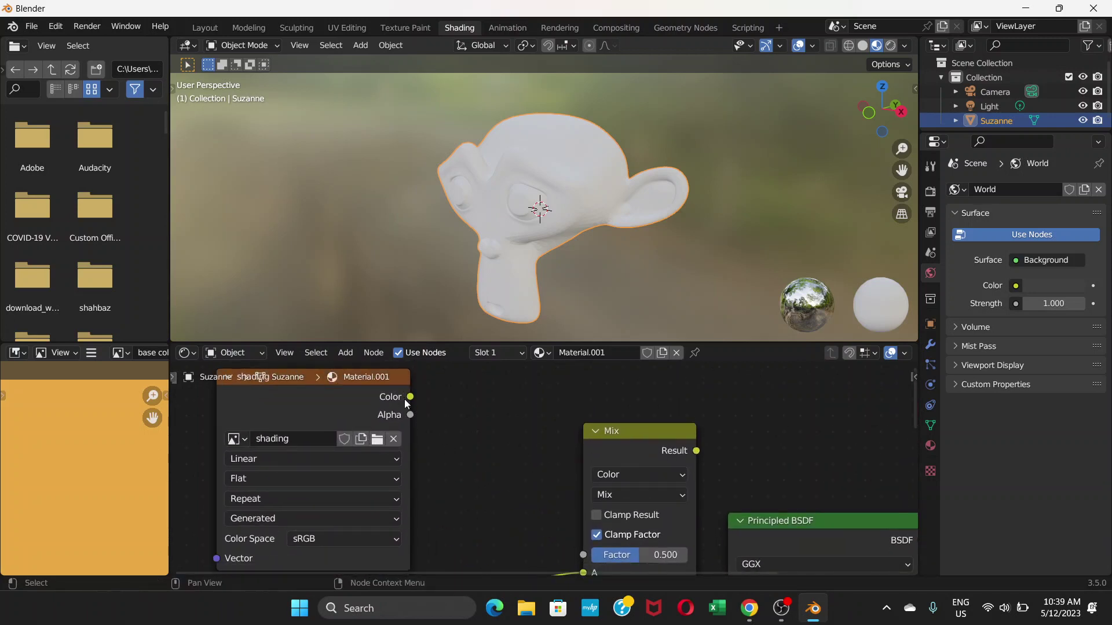
pyautogui.moveTo(413, 401)
pyautogui.mouseDown()
pyautogui.moveTo(538, 573)
pyautogui.moveTo(576, 455)
pyautogui.mouseUp()
pyautogui.moveTo(470, 437); pyautogui.dragTo(450, 424, button='middle')
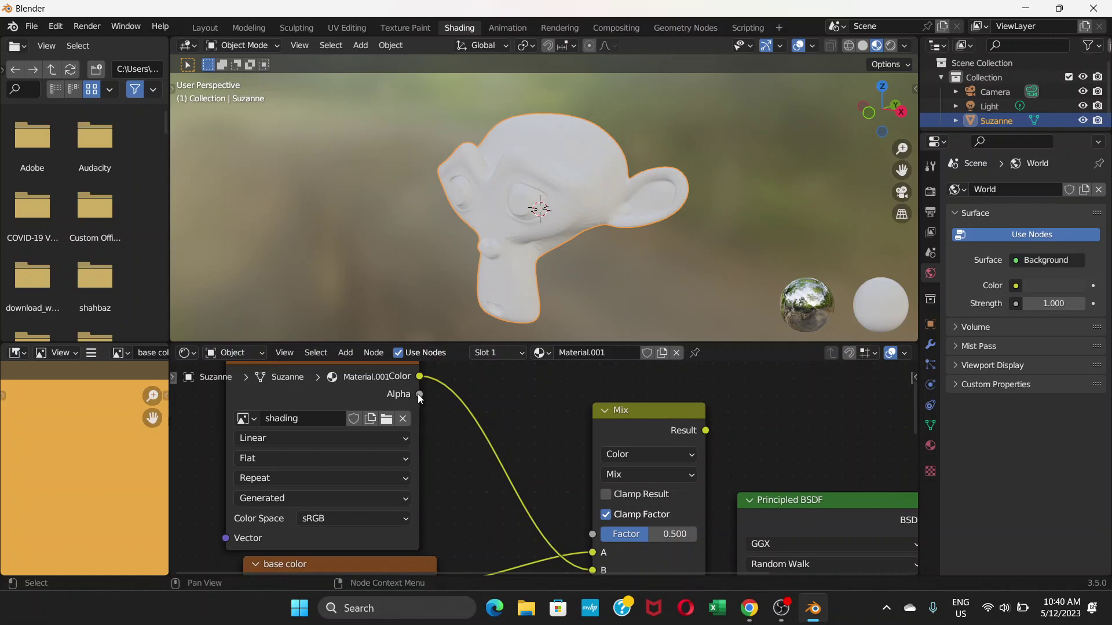
# - Link shading Alpha to the Mix Factor and Mix Result to Principled BSDF Base Color
pyautogui.moveTo(418, 394); pyautogui.dragTo(596, 540)
pyautogui.moveTo(541, 489); pyautogui.dragTo(335, 412, button='middle')
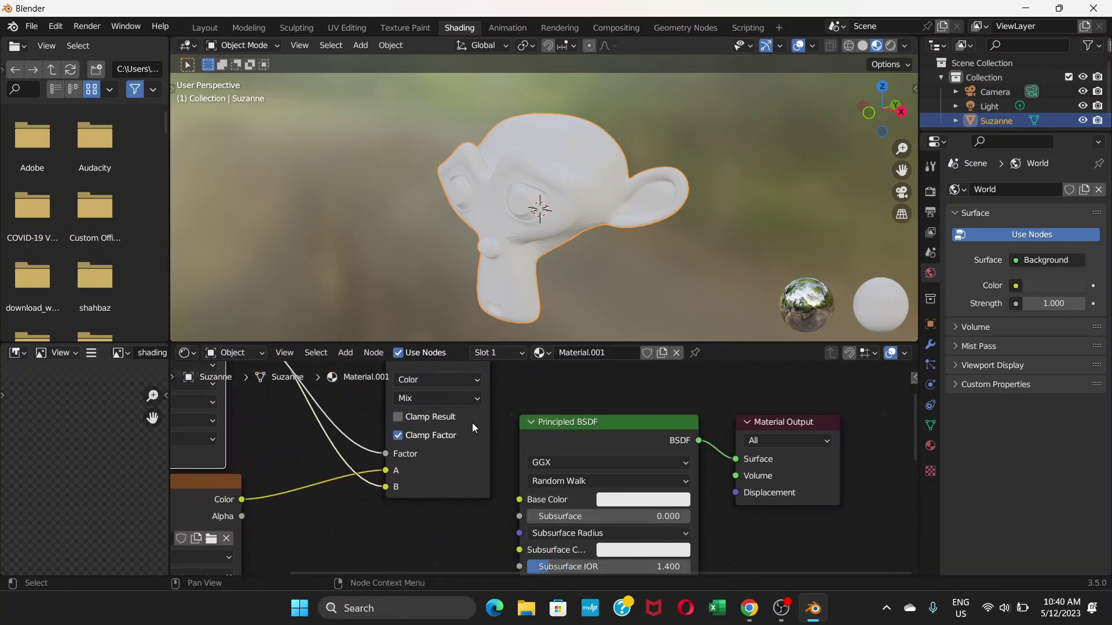
pyautogui.moveTo(409, 381); pyautogui.dragTo(440, 433, button='middle')
pyautogui.moveTo(492, 394); pyautogui.dragTo(551, 523)
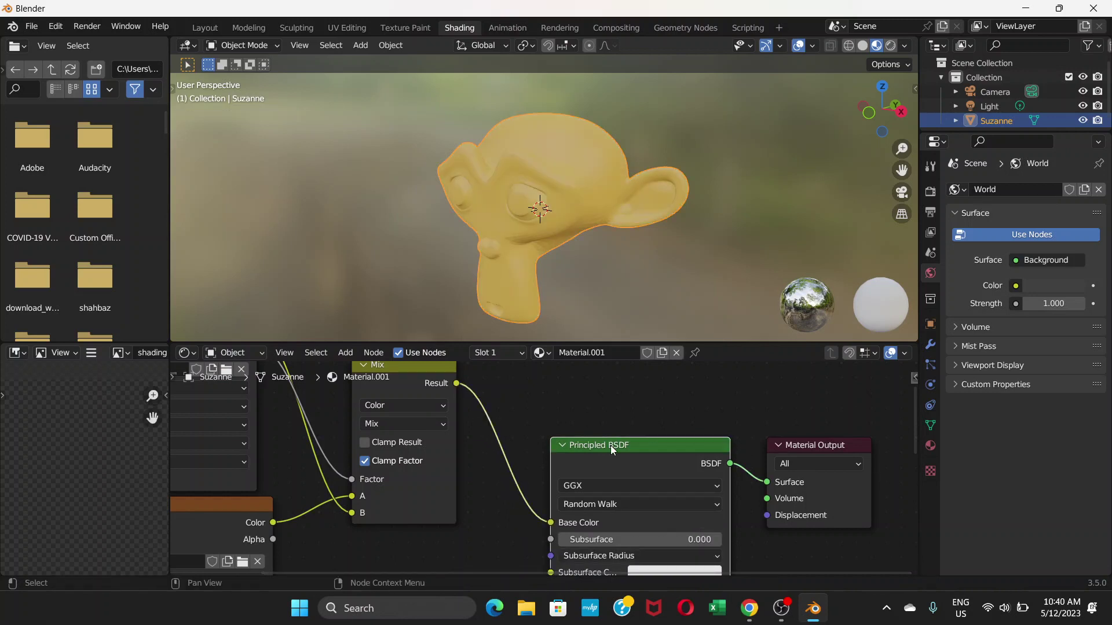
pyautogui.moveTo(613, 445); pyautogui.dragTo(611, 415)
pyautogui.moveTo(502, 217); pyautogui.dragTo(521, 200, button='middle')
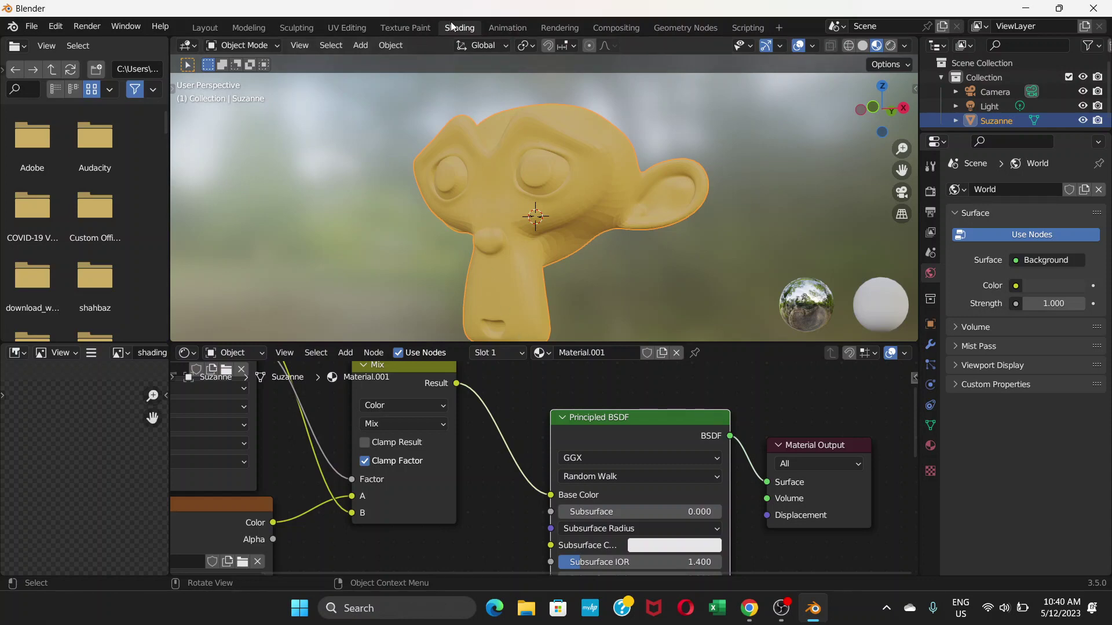
# - Switch to the Texture Paint workspace and paint test white strokes across Suzanne
pyautogui.click(400, 27)
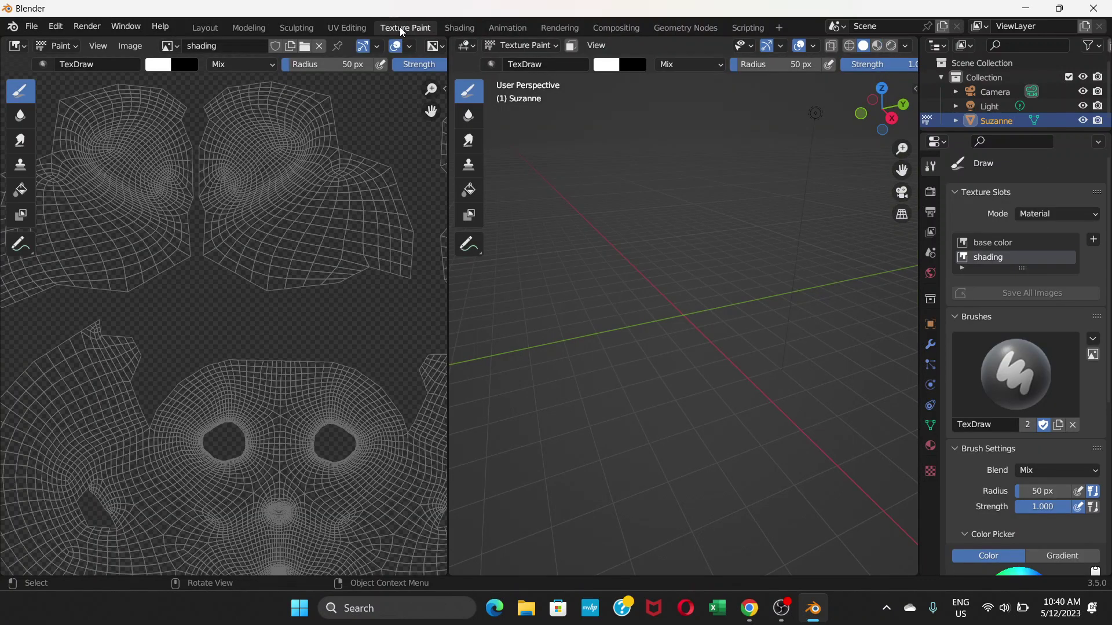
pyautogui.scroll(-1, 357, 305)
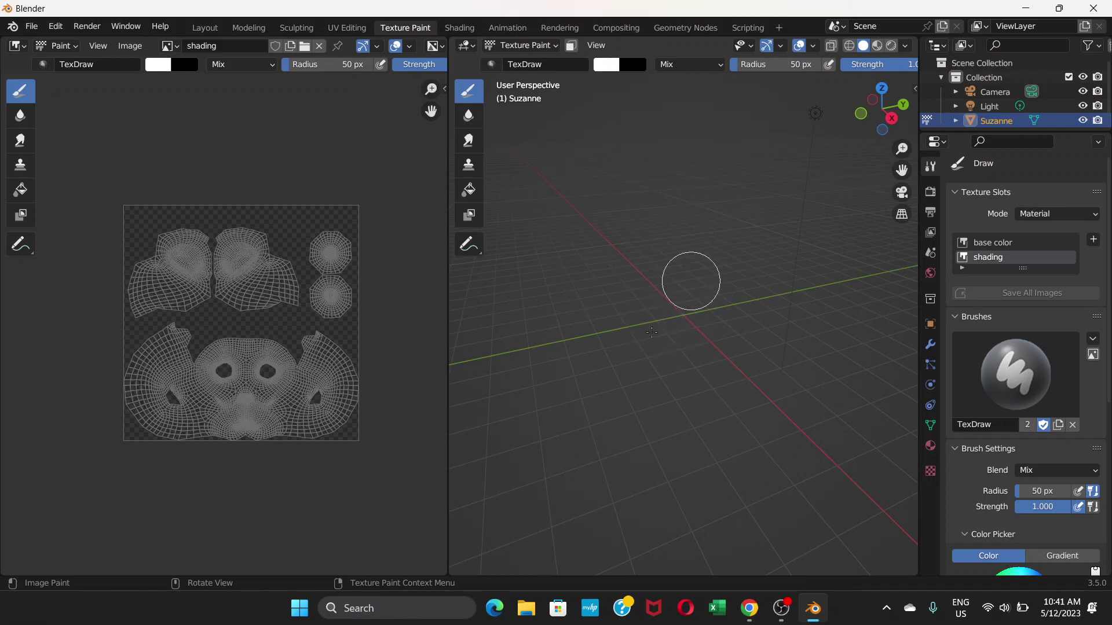
pyautogui.moveTo(689, 281)
pyautogui.mouseDown()
pyautogui.moveTo(692, 322)
pyautogui.moveTo(658, 311)
pyautogui.mouseUp()
pyautogui.moveTo(657, 311)
pyautogui.mouseDown(button='middle')
pyautogui.moveTo(771, 268)
pyautogui.moveTo(751, 274)
pyautogui.mouseUp(button='middle')
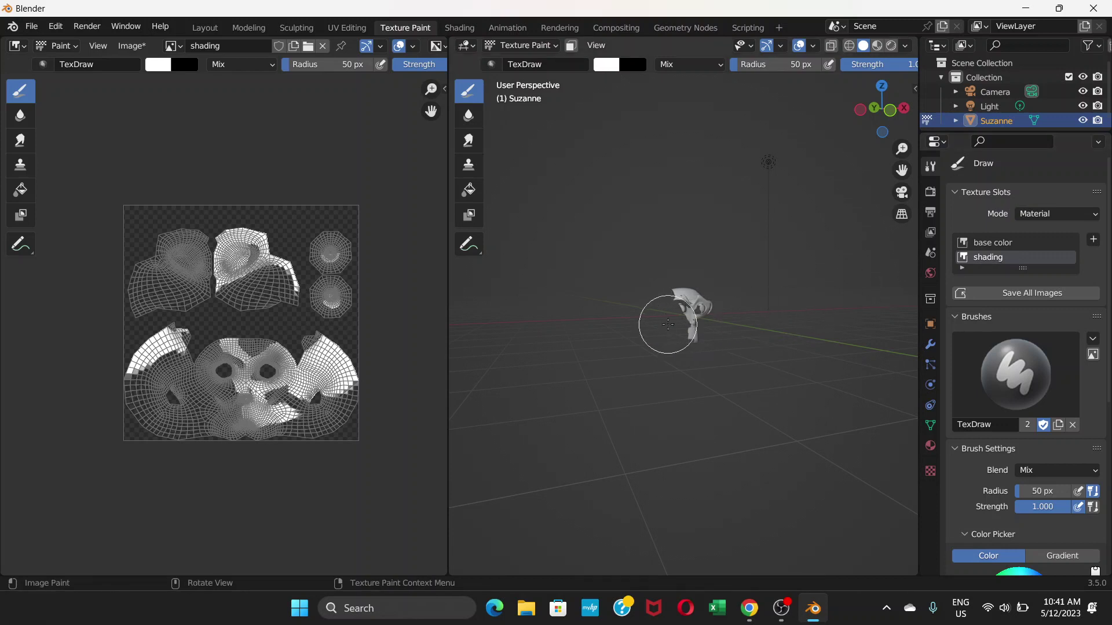
pyautogui.moveTo(667, 324); pyautogui.dragTo(751, 318, button='middle')
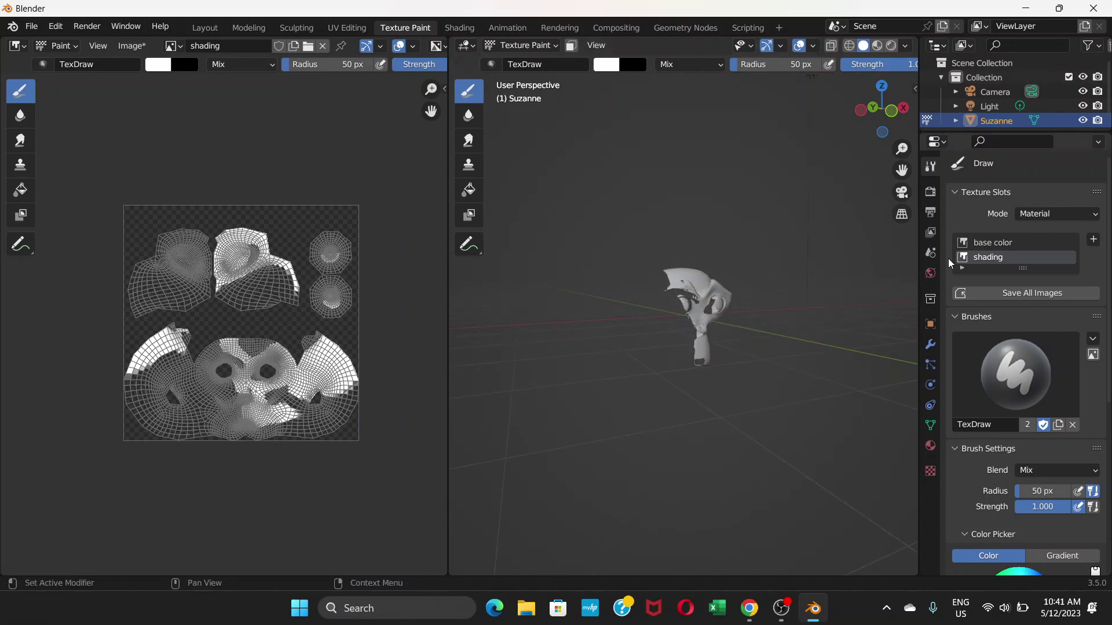
# - Toggle the paint target to the base color image and back to the shading image
pyautogui.click(1006, 244)
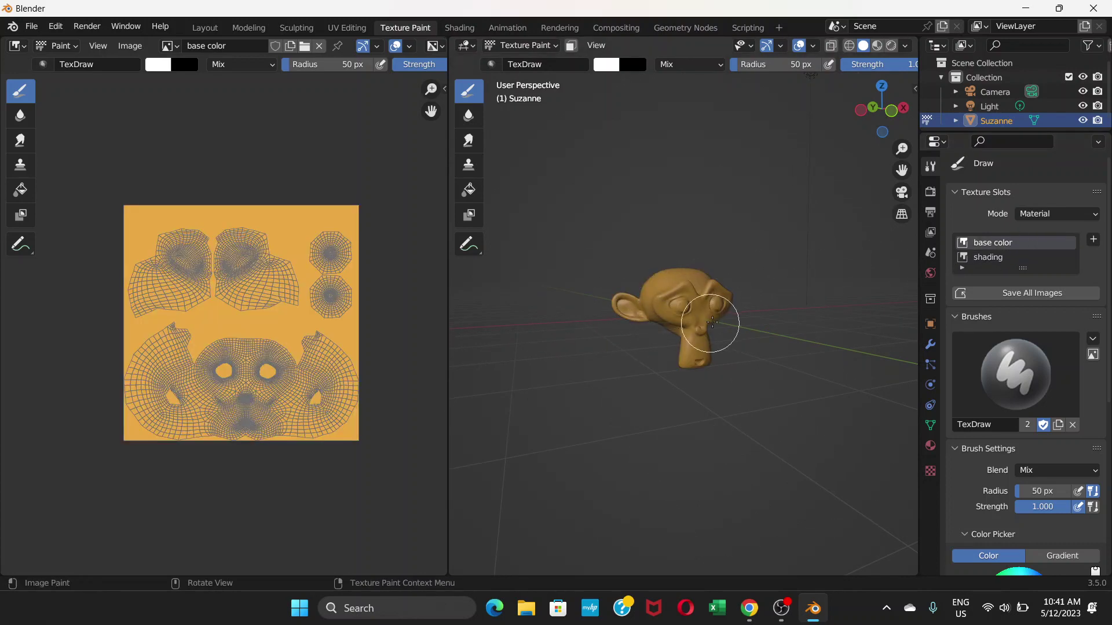
pyautogui.moveTo(714, 321)
pyautogui.mouseDown(button='middle')
pyautogui.moveTo(670, 314)
pyautogui.moveTo(695, 313)
pyautogui.mouseUp(button='middle')
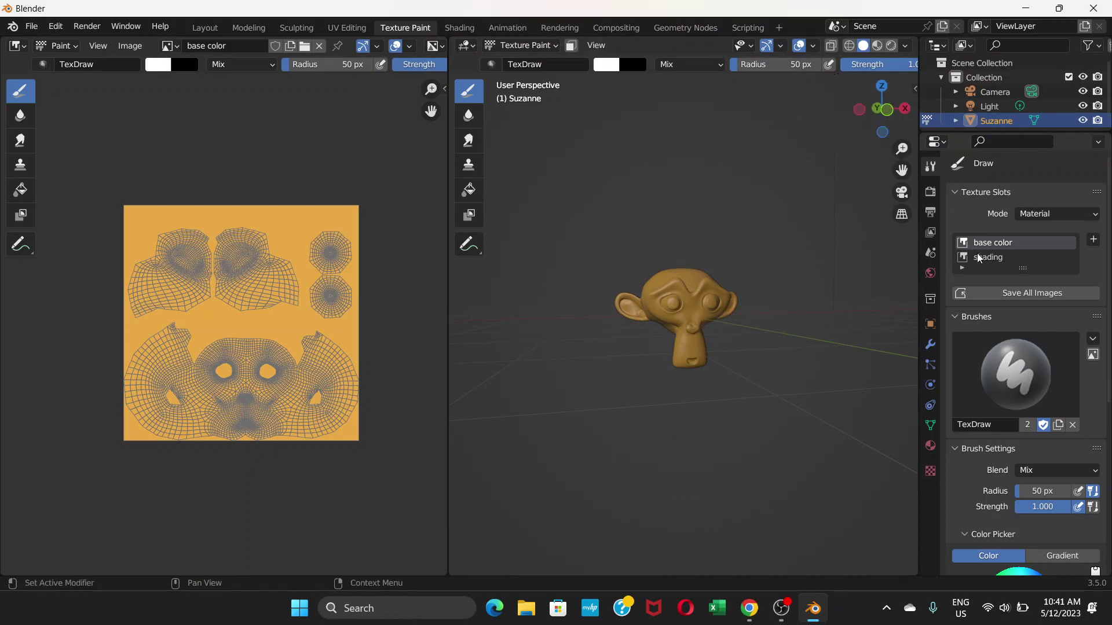
pyautogui.click(997, 259)
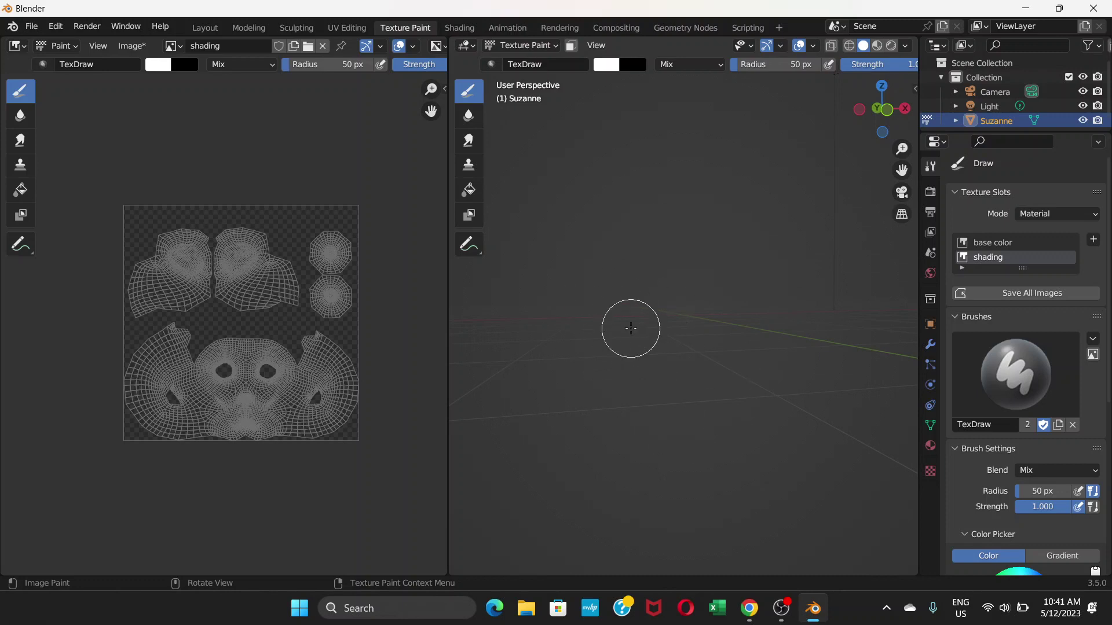
pyautogui.click(877, 46)
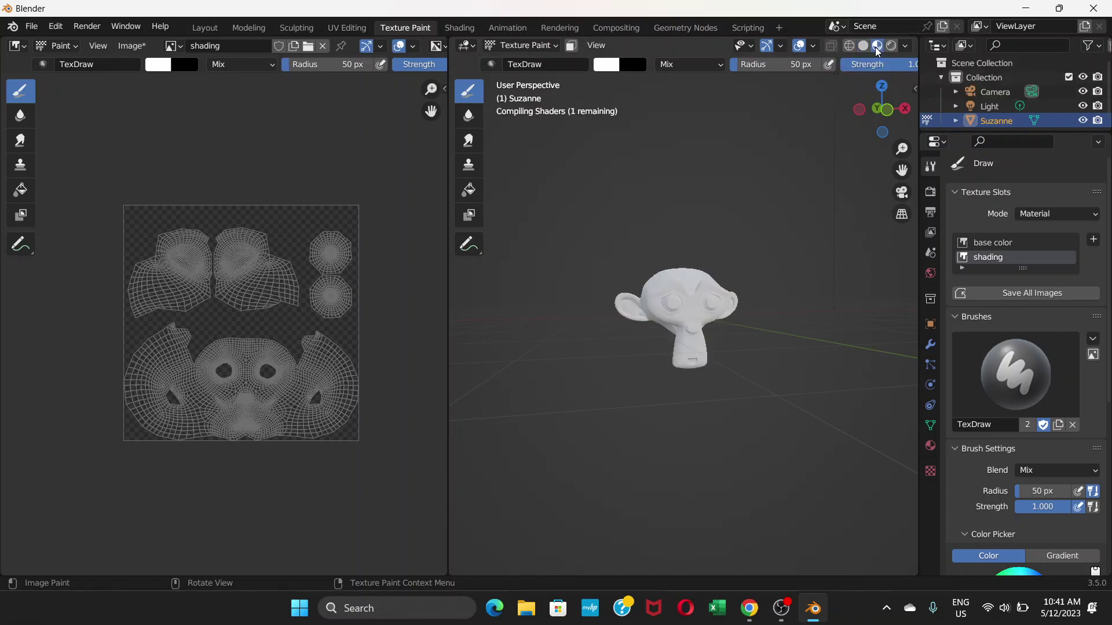
pyautogui.moveTo(713, 339)
pyautogui.mouseDown(button='middle')
pyautogui.moveTo(720, 318)
pyautogui.moveTo(652, 340)
pyautogui.moveTo(655, 293)
pyautogui.moveTo(595, 320)
pyautogui.mouseUp(button='middle')
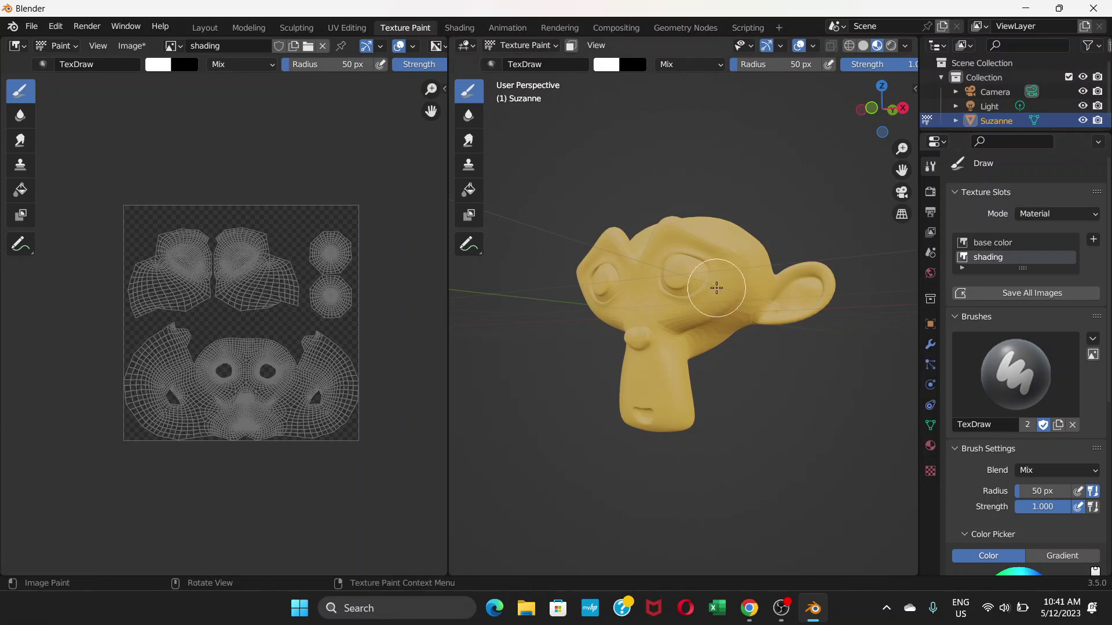
pyautogui.scroll(4, 716, 288)
pyautogui.scroll(-6, 716, 288)
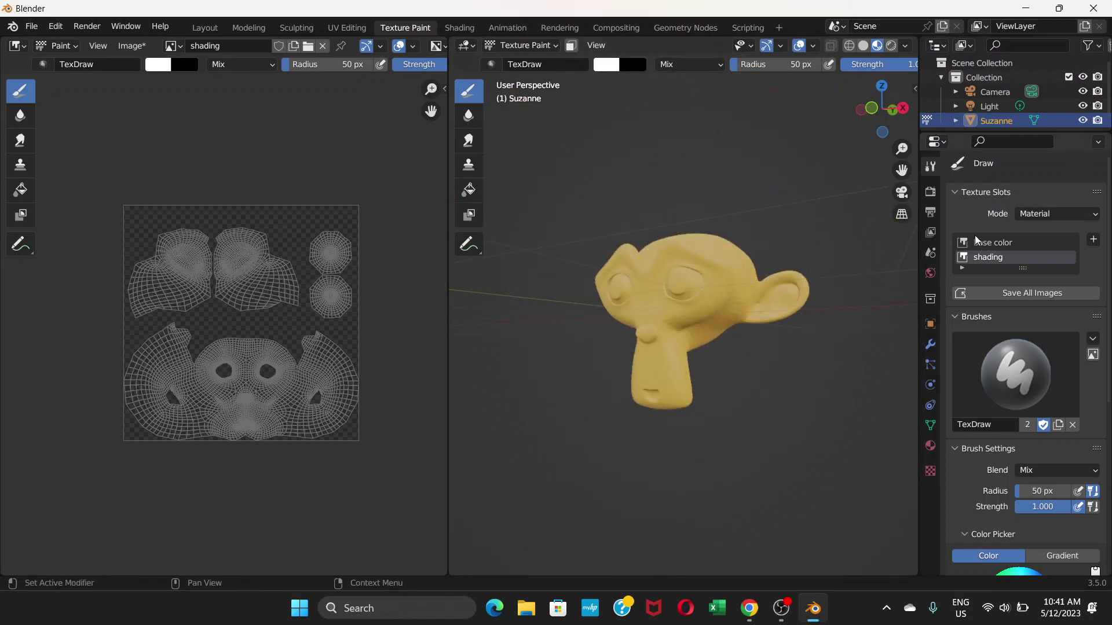
pyautogui.click(1001, 248)
pyautogui.click(1002, 261)
pyautogui.click(1003, 245)
pyautogui.click(997, 259)
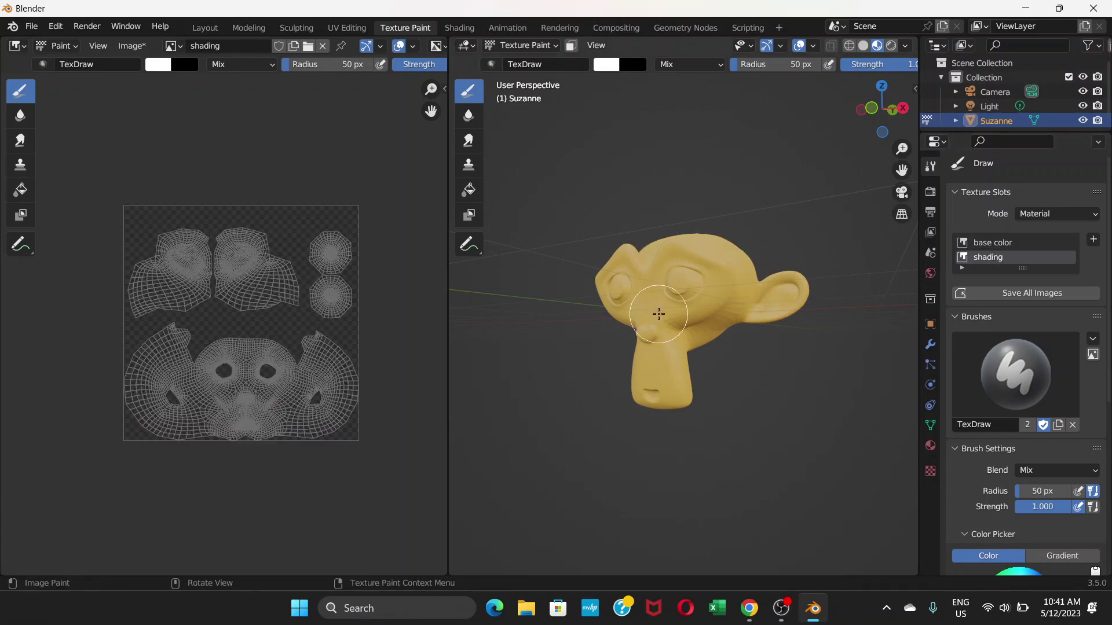
pyautogui.scroll(5, 658, 313)
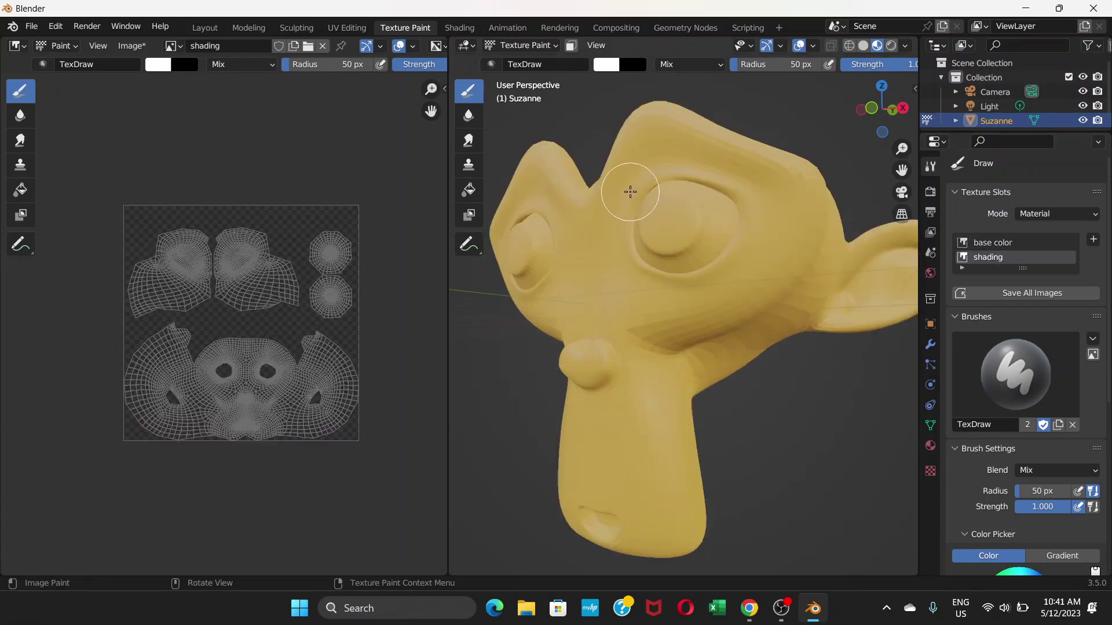
# - Switch to the Layout workspace and apply Shade Smooth to Suzanne
pyautogui.click(221, 30)
pyautogui.rightClick(449, 211)
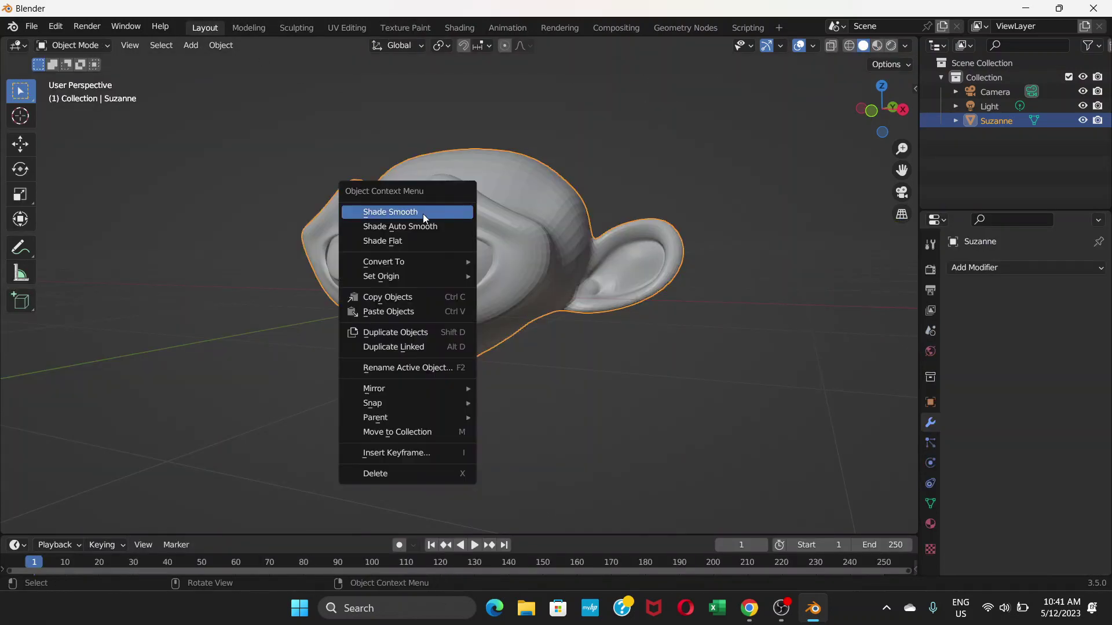
pyautogui.click(421, 212)
# - Hide viewport overlays to preview the smooth model, then turn them back on
pyautogui.scroll(4, 444, 248)
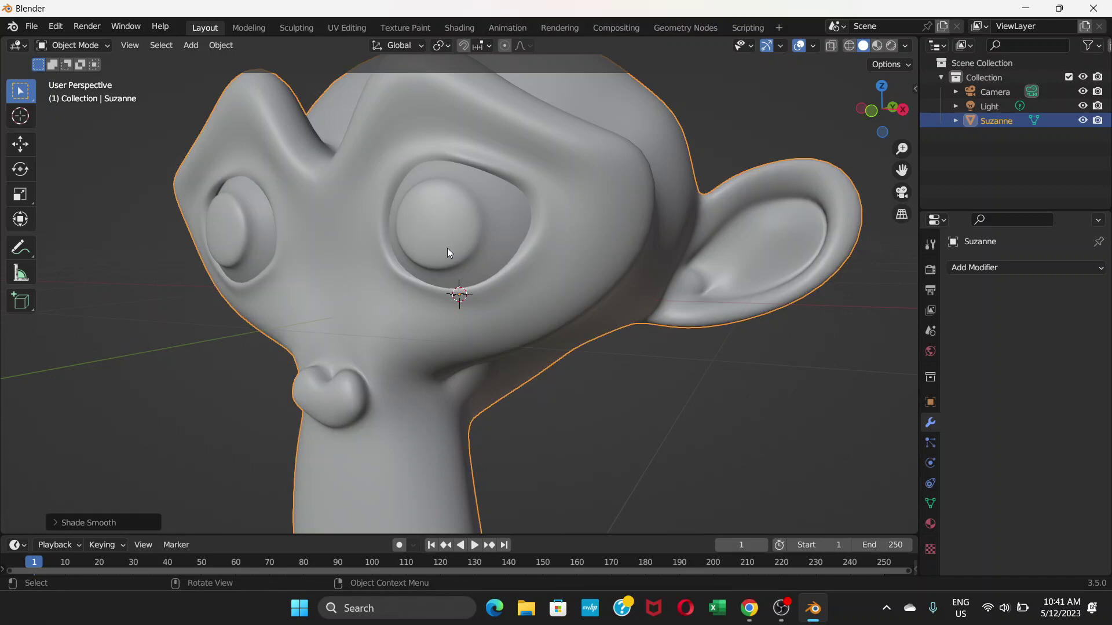
pyautogui.scroll(-3, 447, 248)
pyautogui.scroll(2, 447, 248)
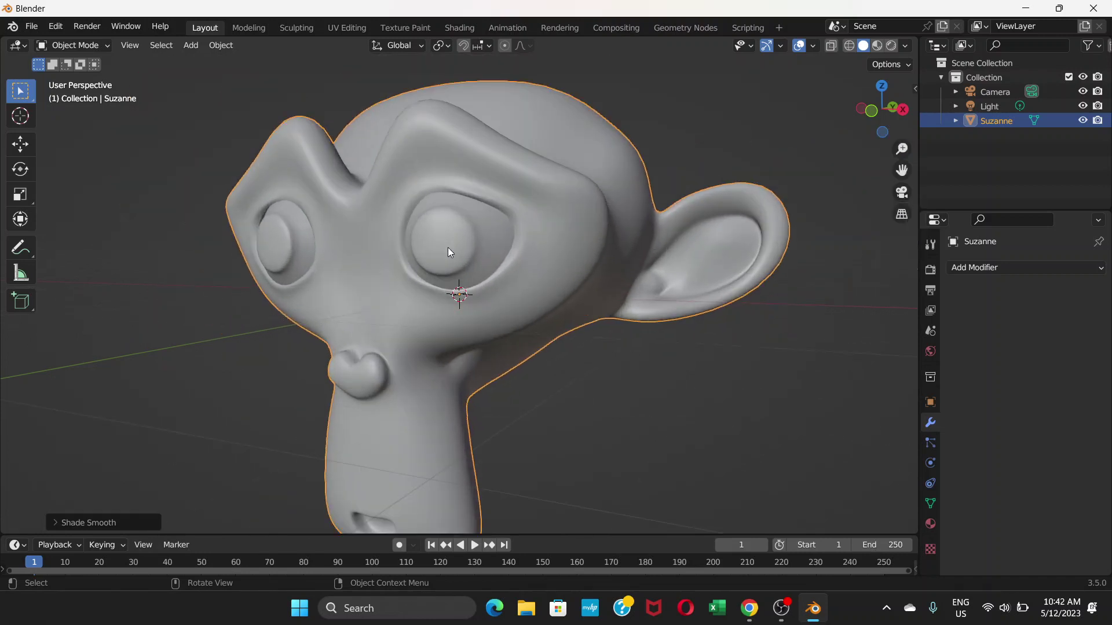
pyautogui.scroll(-3, 447, 248)
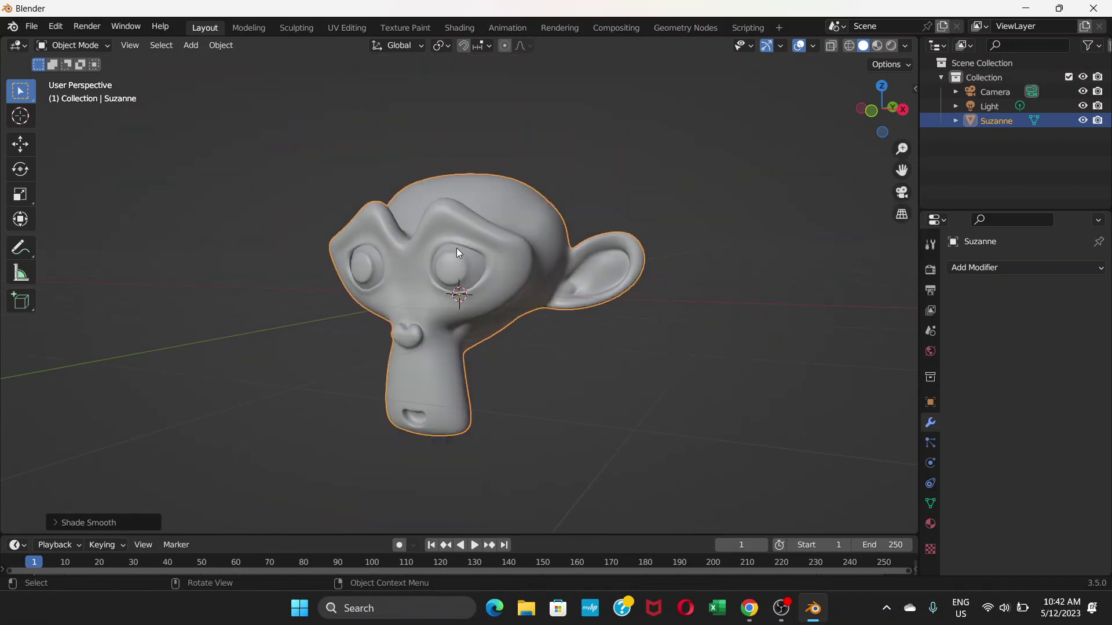
pyautogui.click(797, 47)
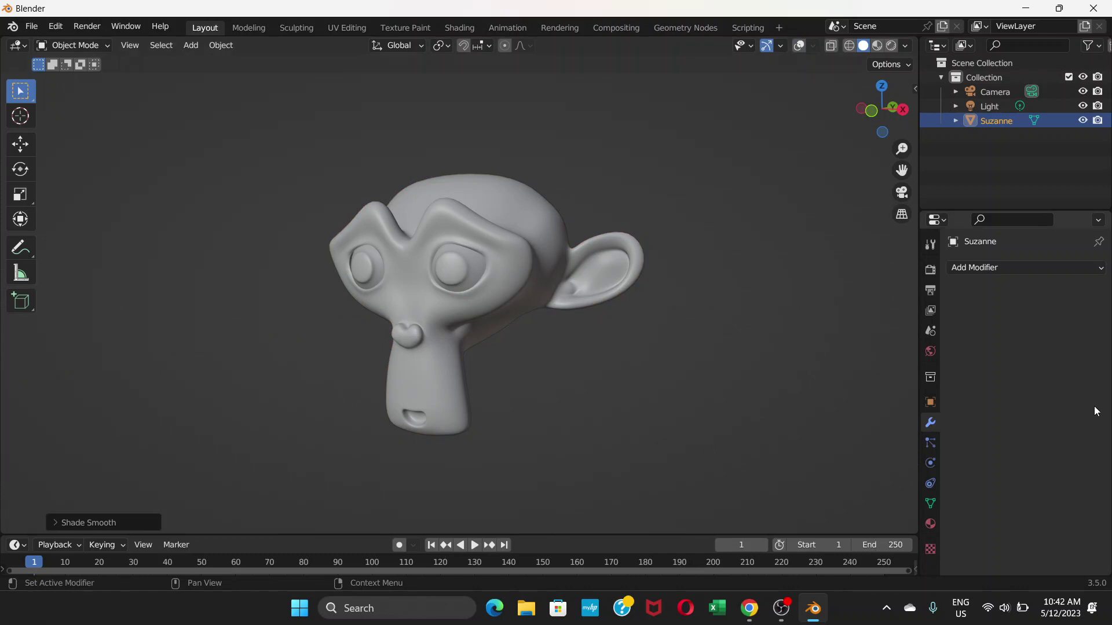
pyautogui.click(800, 46)
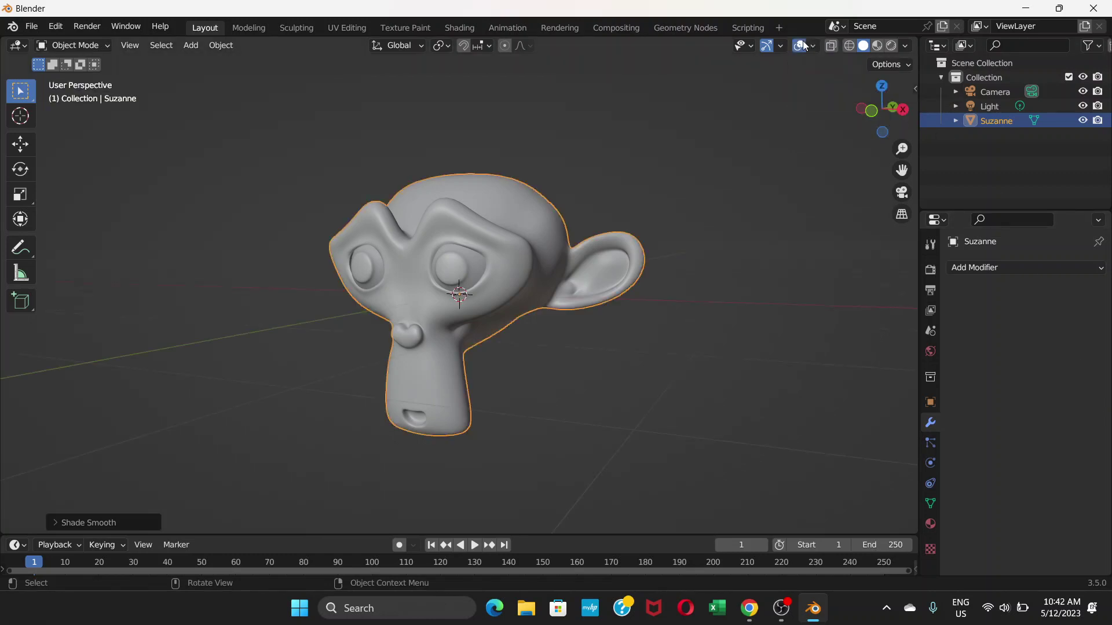
# - Back in Texture Paint, set the brush colour to red and lower Strength to 0.110
pyautogui.click(414, 29)
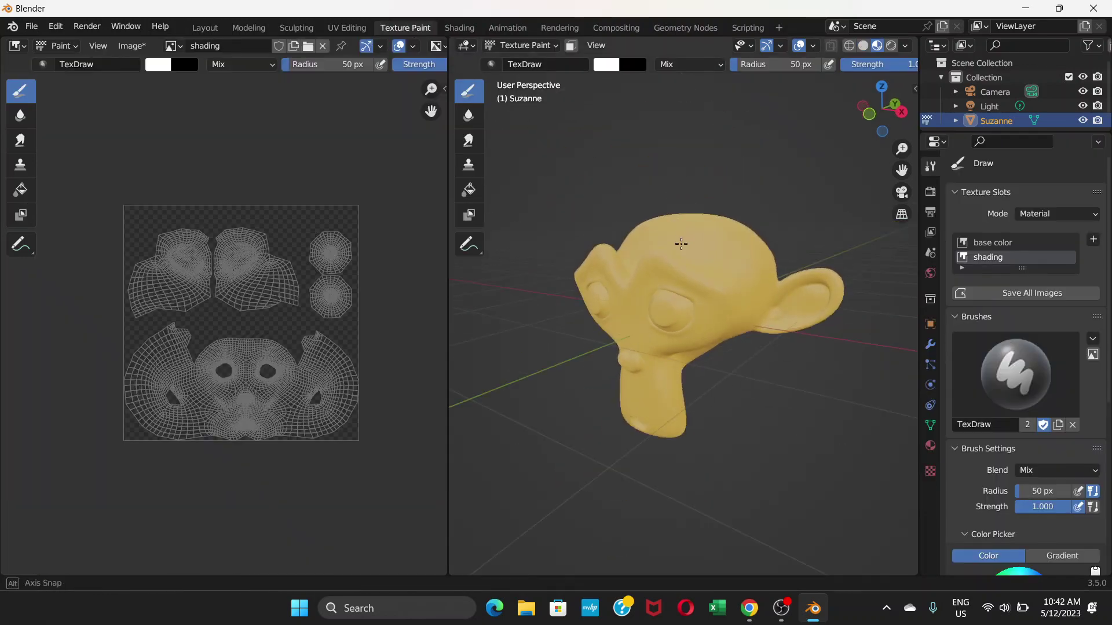
pyautogui.scroll(5, 683, 244)
pyautogui.scroll(-4, 700, 256)
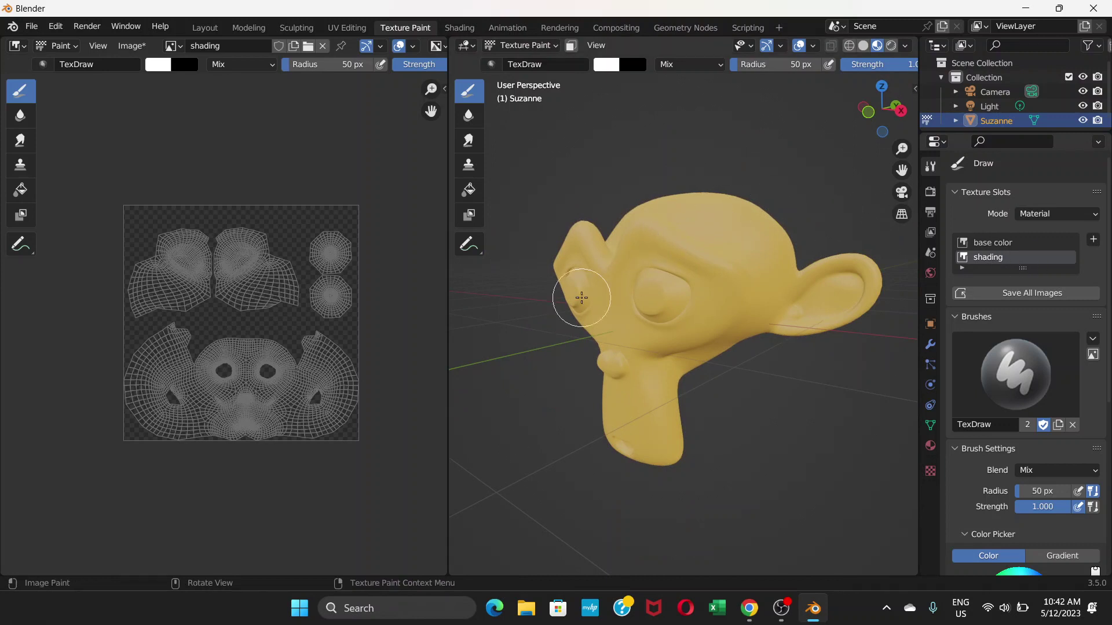
pyautogui.scroll(1, 231, 330)
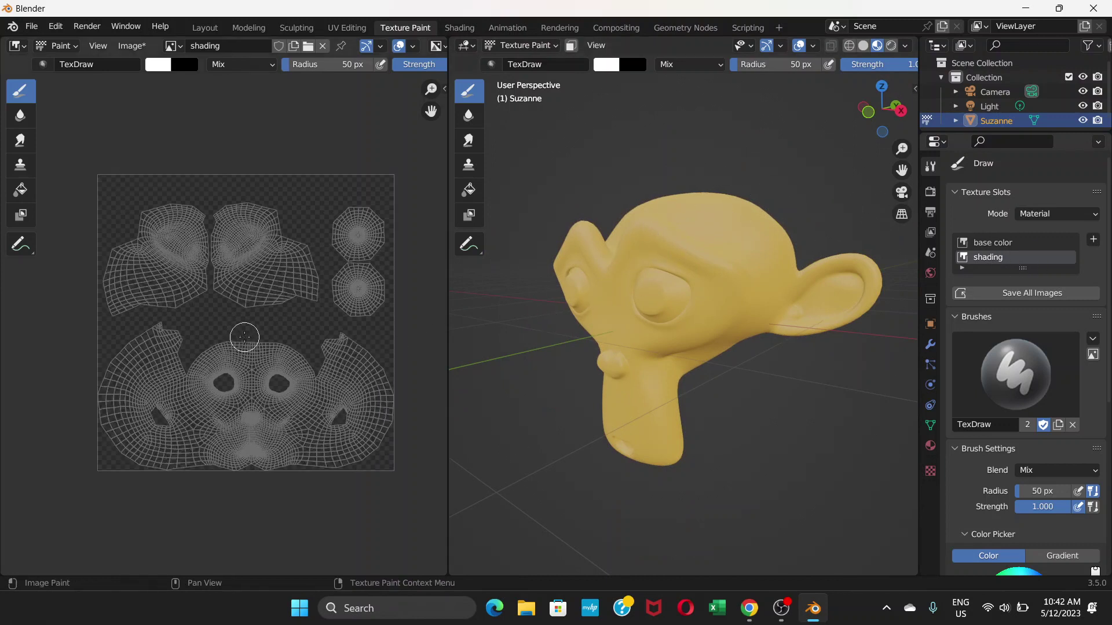
pyautogui.click(610, 69)
pyautogui.click(637, 166)
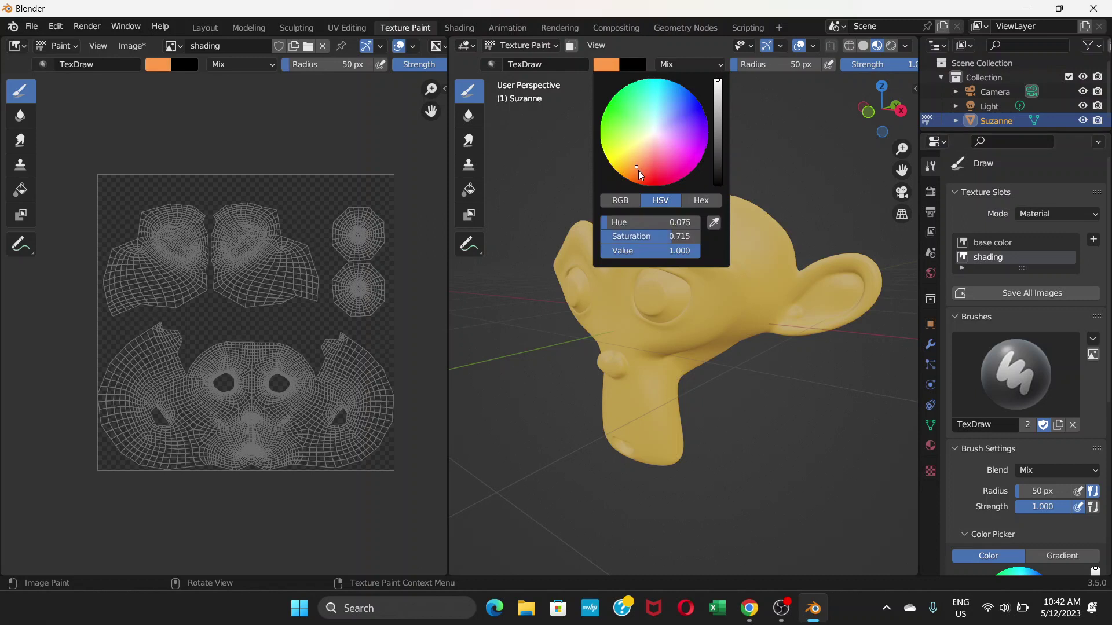
pyautogui.moveTo(648, 175); pyautogui.dragTo(654, 172)
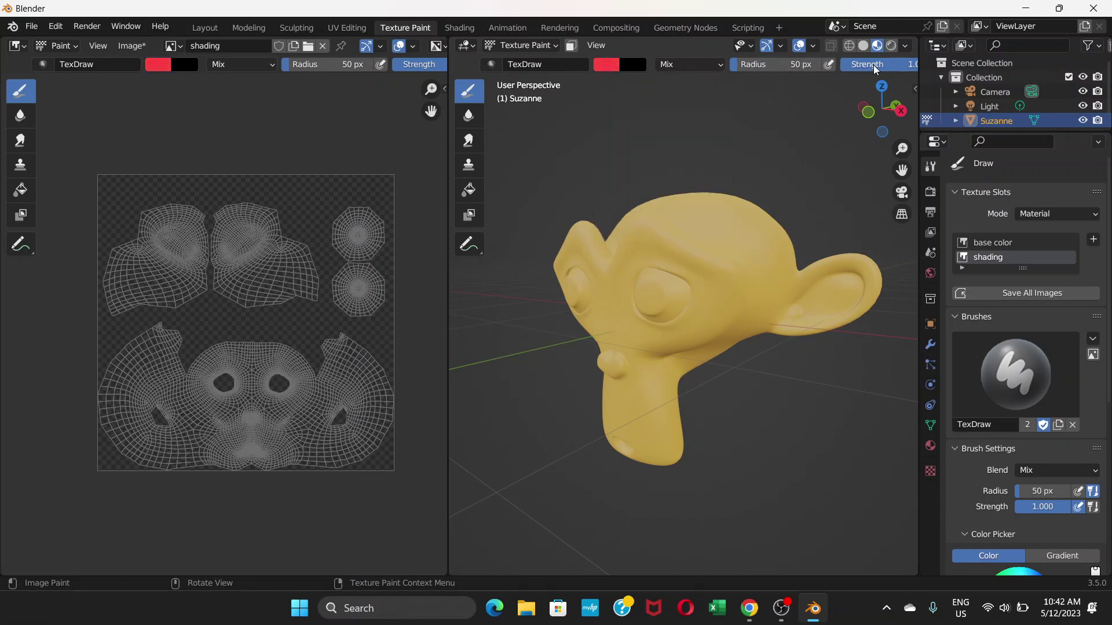
pyautogui.scroll(-1, 875, 70)
pyautogui.scroll(-2, 875, 71)
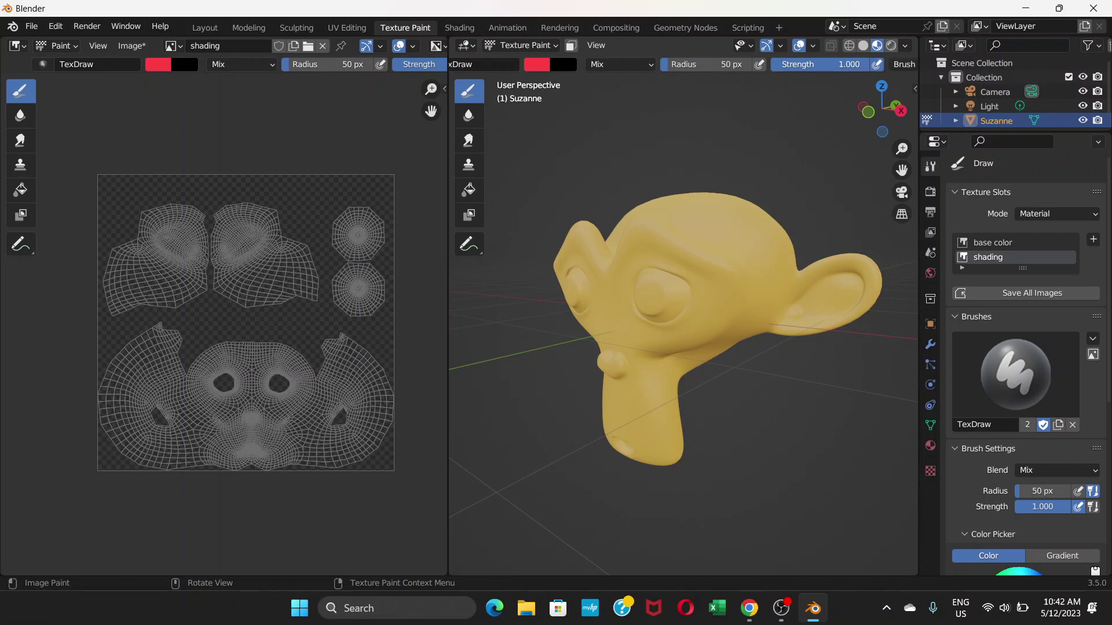
pyautogui.moveTo(866, 64); pyautogui.dragTo(796, 64)
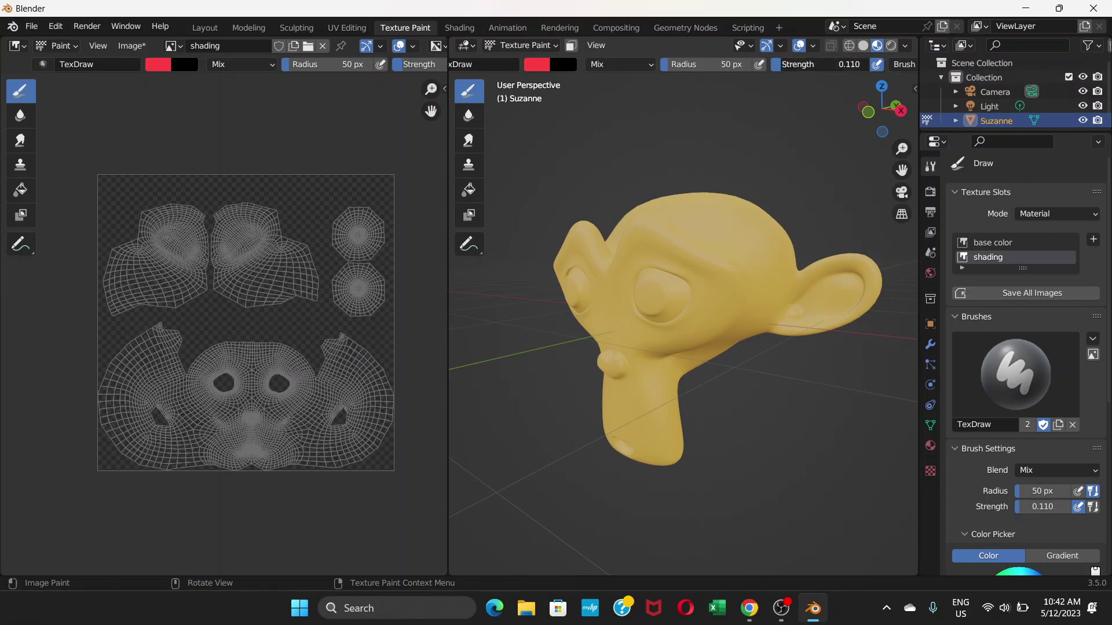
# - Brush a faint red blush onto both cheeks and the chin
pyautogui.scroll(5, 666, 298)
pyautogui.moveTo(665, 295); pyautogui.dragTo(677, 266, button='middle')
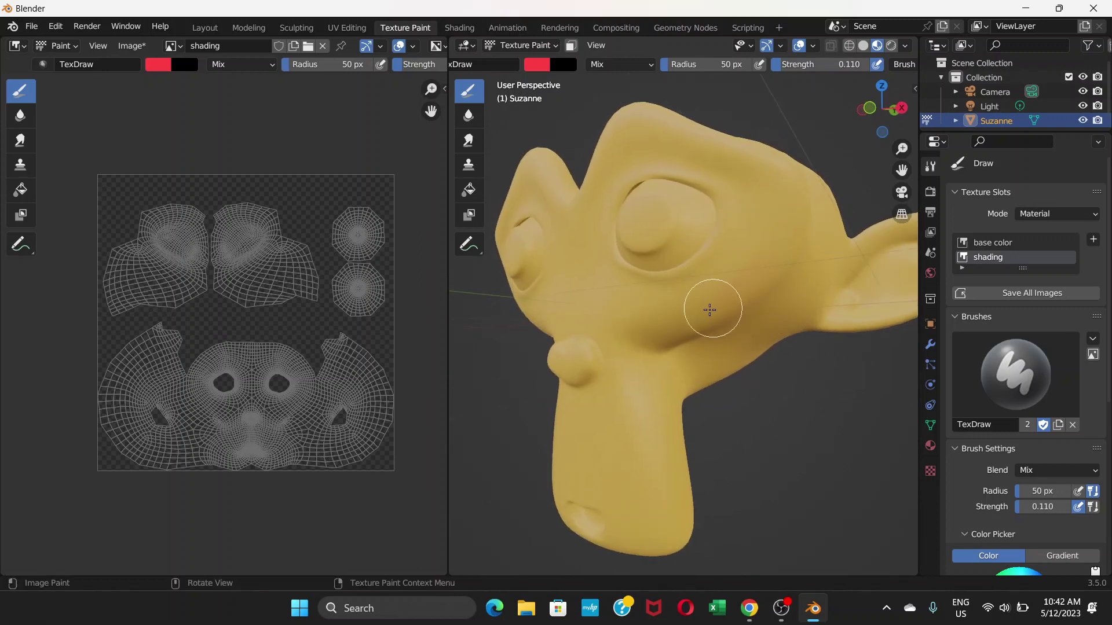
pyautogui.moveTo(709, 310)
pyautogui.mouseDown()
pyautogui.moveTo(686, 318)
pyautogui.moveTo(658, 308)
pyautogui.moveTo(758, 242)
pyautogui.moveTo(759, 256)
pyautogui.moveTo(676, 311)
pyautogui.moveTo(592, 338)
pyautogui.moveTo(739, 249)
pyautogui.moveTo(578, 336)
pyautogui.moveTo(560, 319)
pyautogui.moveTo(602, 300)
pyautogui.moveTo(588, 305)
pyautogui.moveTo(777, 277)
pyautogui.moveTo(713, 296)
pyautogui.moveTo(592, 300)
pyautogui.mouseUp()
pyautogui.moveTo(592, 300); pyautogui.dragTo(703, 298, button='middle')
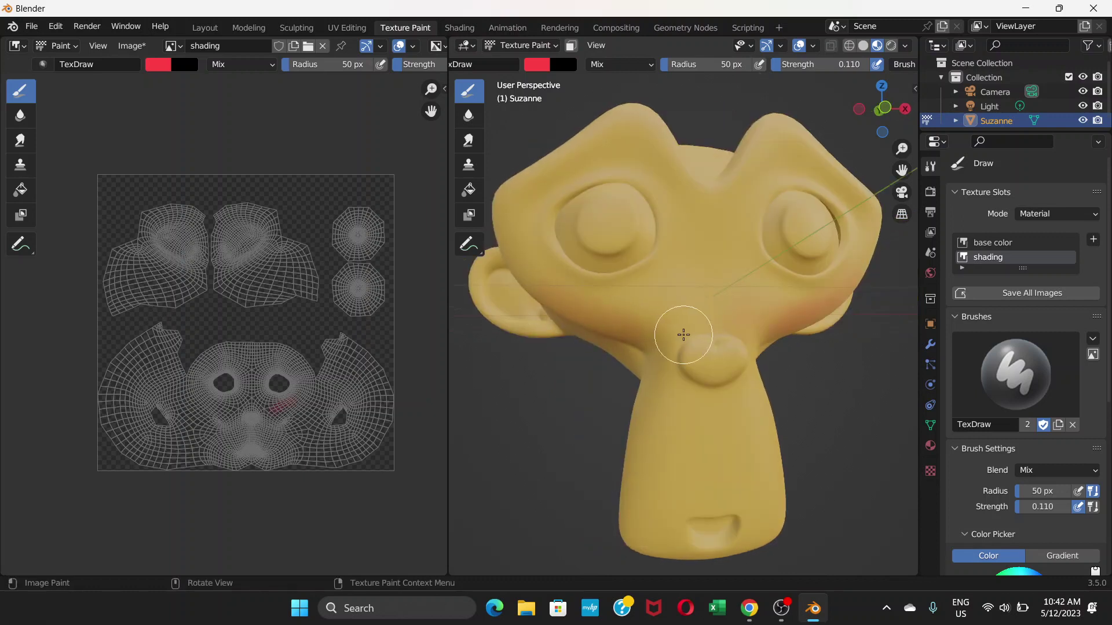
pyautogui.moveTo(669, 335); pyautogui.dragTo(688, 301, button='middle')
pyautogui.moveTo(627, 265)
pyautogui.mouseDown()
pyautogui.moveTo(756, 330)
pyautogui.moveTo(585, 272)
pyautogui.mouseUp()
pyautogui.moveTo(752, 330)
pyautogui.mouseDown(button='middle')
pyautogui.moveTo(688, 305)
pyautogui.moveTo(700, 333)
pyautogui.mouseUp(button='middle')
pyautogui.scroll(2, 700, 334)
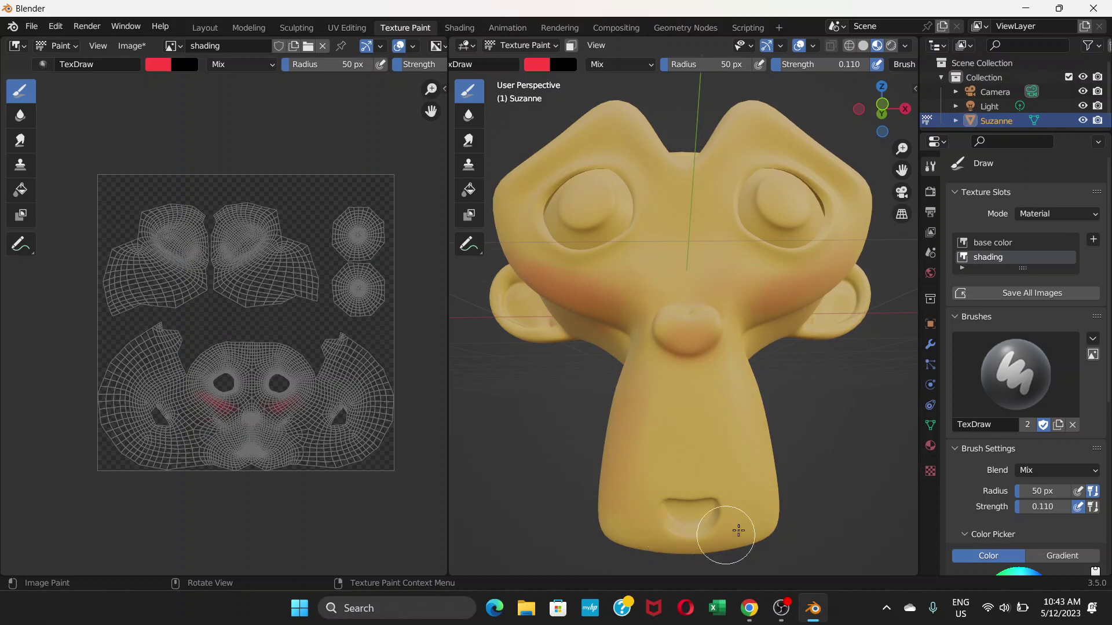
pyautogui.moveTo(752, 513)
pyautogui.mouseDown()
pyautogui.moveTo(775, 426)
pyautogui.moveTo(730, 365)
pyautogui.moveTo(760, 478)
pyautogui.moveTo(744, 558)
pyautogui.moveTo(729, 364)
pyautogui.moveTo(754, 529)
pyautogui.moveTo(733, 484)
pyautogui.mouseUp()
# - Shrink the brush radius to 22 px and paint red inside Suzanne's mouth
pyautogui.press('f')
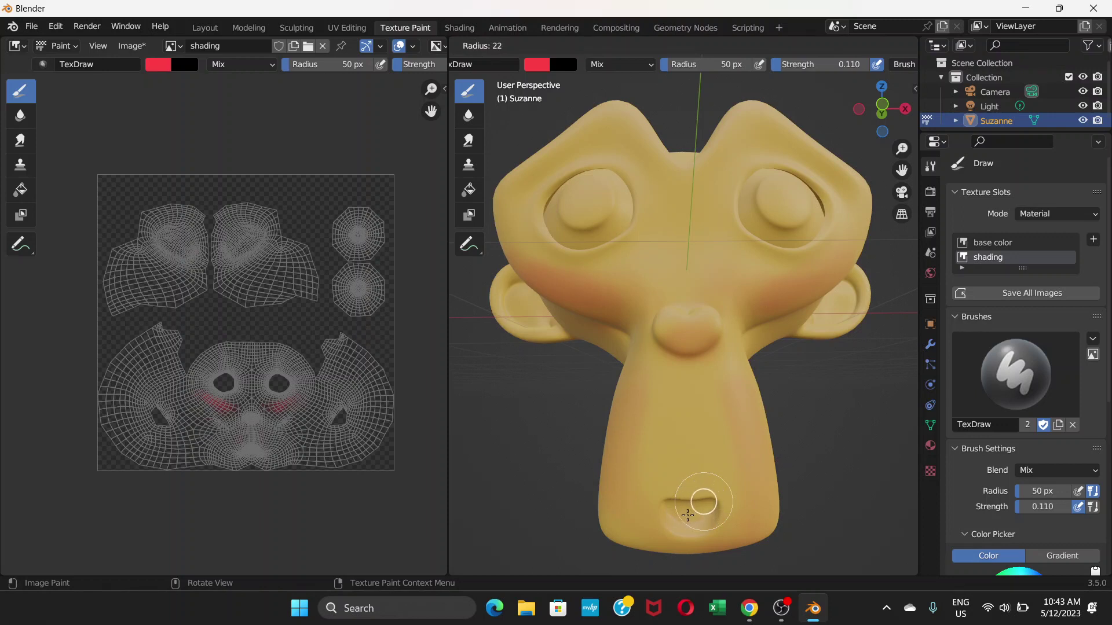
pyautogui.click(687, 515)
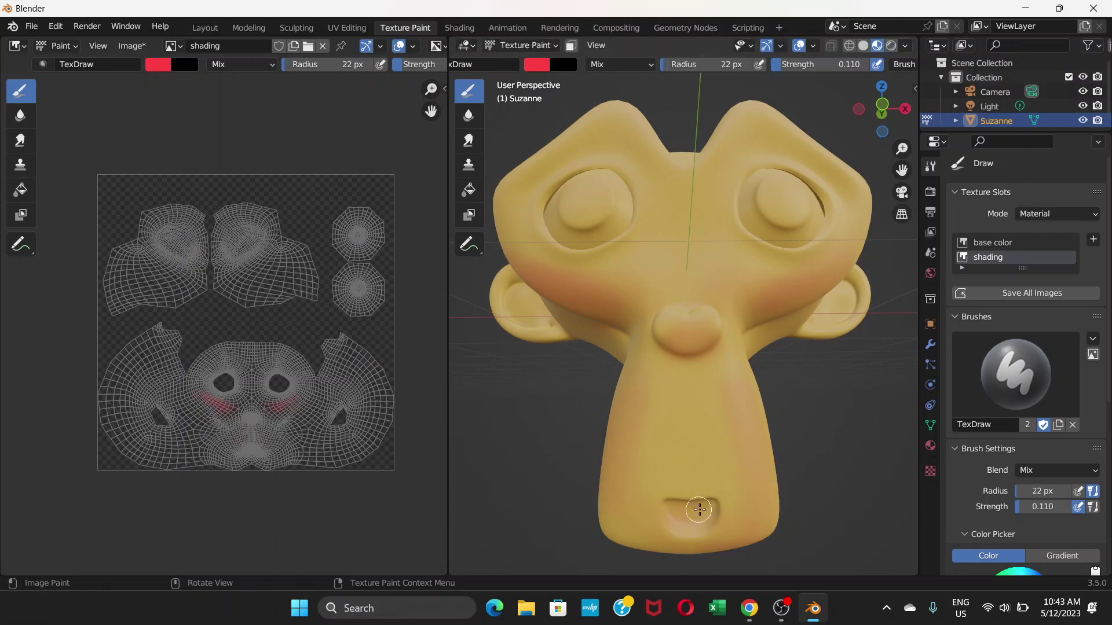
pyautogui.moveTo(669, 514)
pyautogui.mouseDown()
pyautogui.moveTo(703, 509)
pyautogui.moveTo(653, 514)
pyautogui.moveTo(699, 512)
pyautogui.mouseUp()
pyautogui.scroll(-3, 725, 385)
pyautogui.moveTo(724, 385)
pyautogui.mouseDown(button='middle')
pyautogui.moveTo(698, 291)
pyautogui.moveTo(705, 367)
pyautogui.moveTo(570, 99)
pyautogui.mouseUp(button='middle')
pyautogui.scroll(5, 708, 306)
# - Set the brush colour to white and raise Strength to 0.802
pyautogui.click(537, 64)
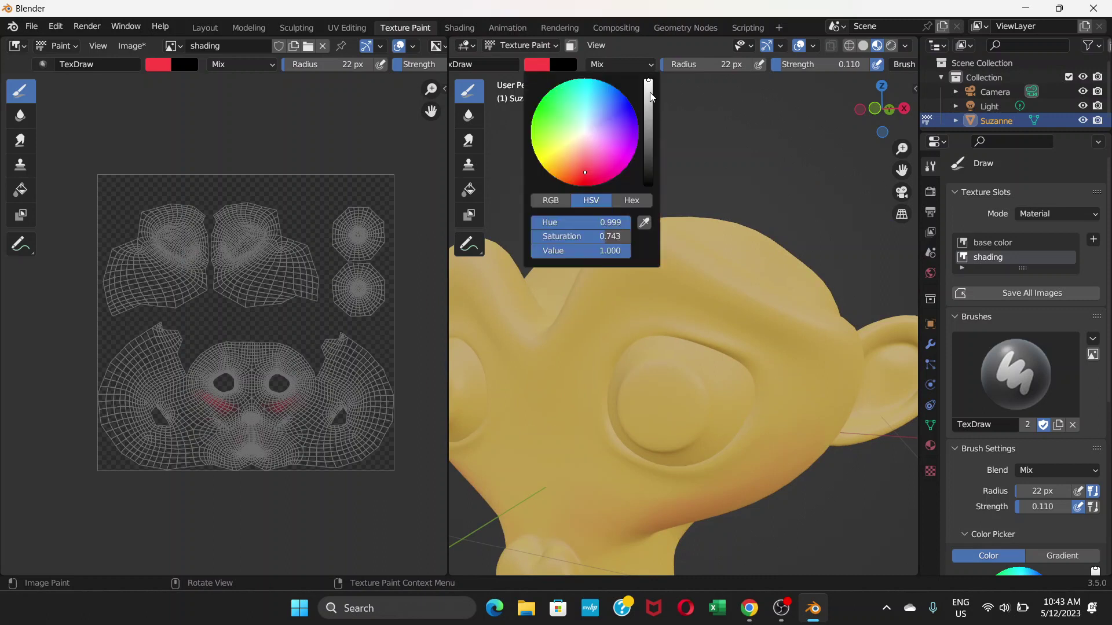
pyautogui.click(585, 134)
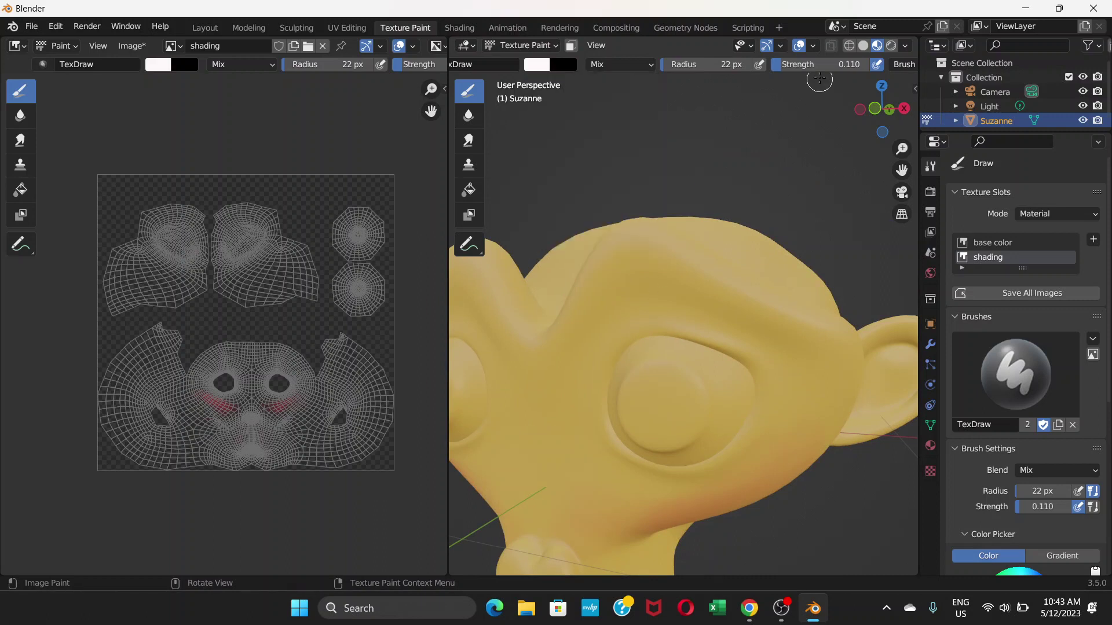
pyautogui.moveTo(787, 70); pyautogui.dragTo(853, 66)
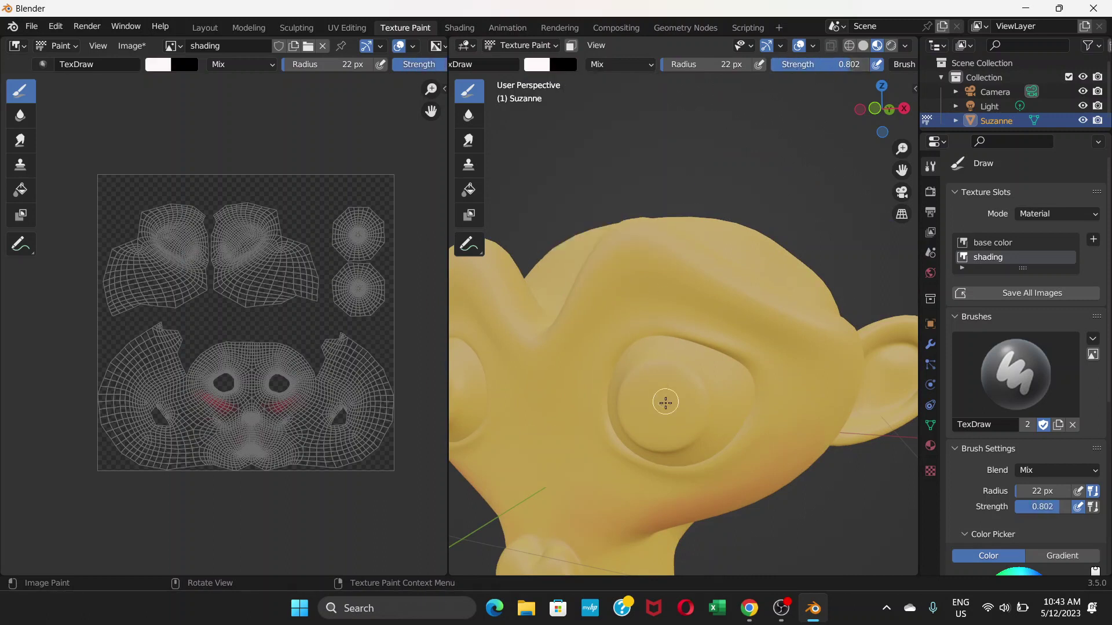
# - Paint both of Suzanne's eyes white, turning to a front view for the left eye
pyautogui.moveTo(667, 384)
pyautogui.mouseDown()
pyautogui.moveTo(644, 423)
pyautogui.moveTo(674, 381)
pyautogui.moveTo(640, 416)
pyautogui.moveTo(660, 384)
pyautogui.moveTo(672, 431)
pyautogui.moveTo(634, 396)
pyautogui.moveTo(693, 385)
pyautogui.moveTo(702, 431)
pyautogui.moveTo(724, 410)
pyautogui.moveTo(691, 449)
pyautogui.moveTo(652, 438)
pyautogui.moveTo(629, 400)
pyautogui.mouseUp()
pyautogui.moveTo(675, 445)
pyautogui.mouseDown()
pyautogui.moveTo(676, 366)
pyautogui.moveTo(660, 366)
pyautogui.moveTo(691, 356)
pyautogui.moveTo(712, 369)
pyautogui.moveTo(720, 438)
pyautogui.moveTo(643, 445)
pyautogui.moveTo(669, 356)
pyautogui.moveTo(693, 355)
pyautogui.moveTo(637, 353)
pyautogui.moveTo(677, 454)
pyautogui.moveTo(634, 441)
pyautogui.moveTo(614, 404)
pyautogui.moveTo(733, 417)
pyautogui.moveTo(695, 361)
pyautogui.mouseUp()
pyautogui.scroll(-3, 695, 360)
pyautogui.moveTo(695, 360)
pyautogui.mouseDown(button='middle')
pyautogui.moveTo(665, 342)
pyautogui.moveTo(707, 330)
pyautogui.mouseUp(button='middle')
pyautogui.moveTo(641, 347)
pyautogui.mouseDown()
pyautogui.moveTo(610, 337)
pyautogui.moveTo(606, 368)
pyautogui.moveTo(628, 382)
pyautogui.moveTo(580, 356)
pyautogui.moveTo(584, 376)
pyautogui.moveTo(587, 357)
pyautogui.moveTo(637, 360)
pyautogui.moveTo(617, 357)
pyautogui.moveTo(641, 381)
pyautogui.moveTo(609, 340)
pyautogui.moveTo(647, 359)
pyautogui.mouseUp()
pyautogui.moveTo(646, 359); pyautogui.dragTo(554, 162, button='middle')
# - Darken the brush to near black and paint a pupil into each white eye
pyautogui.click(543, 66)
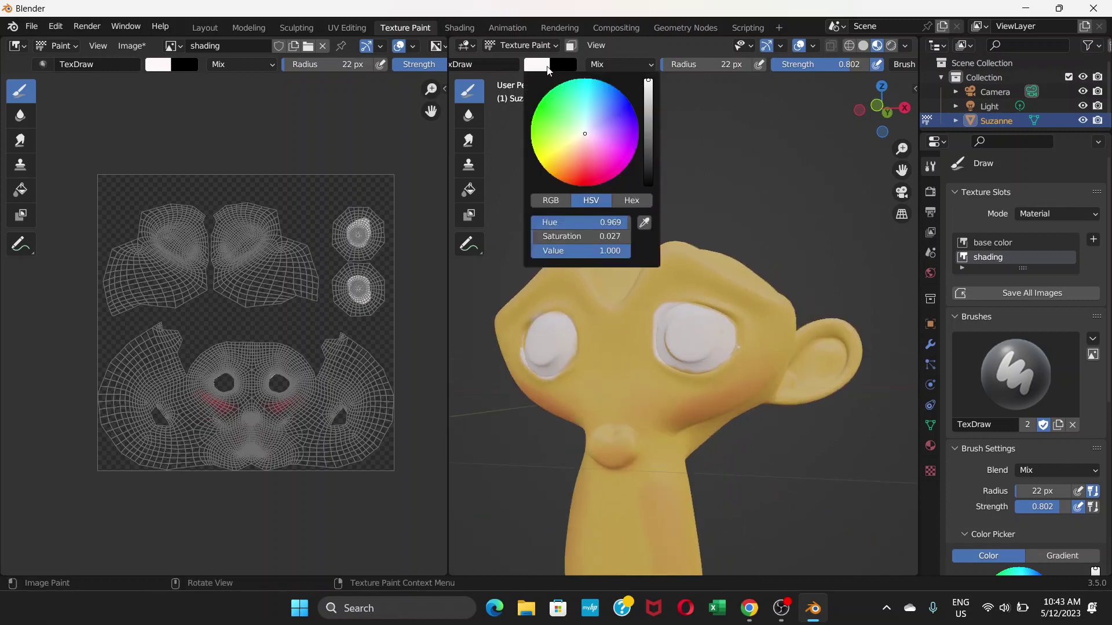
pyautogui.moveTo(652, 105); pyautogui.dragTo(649, 177)
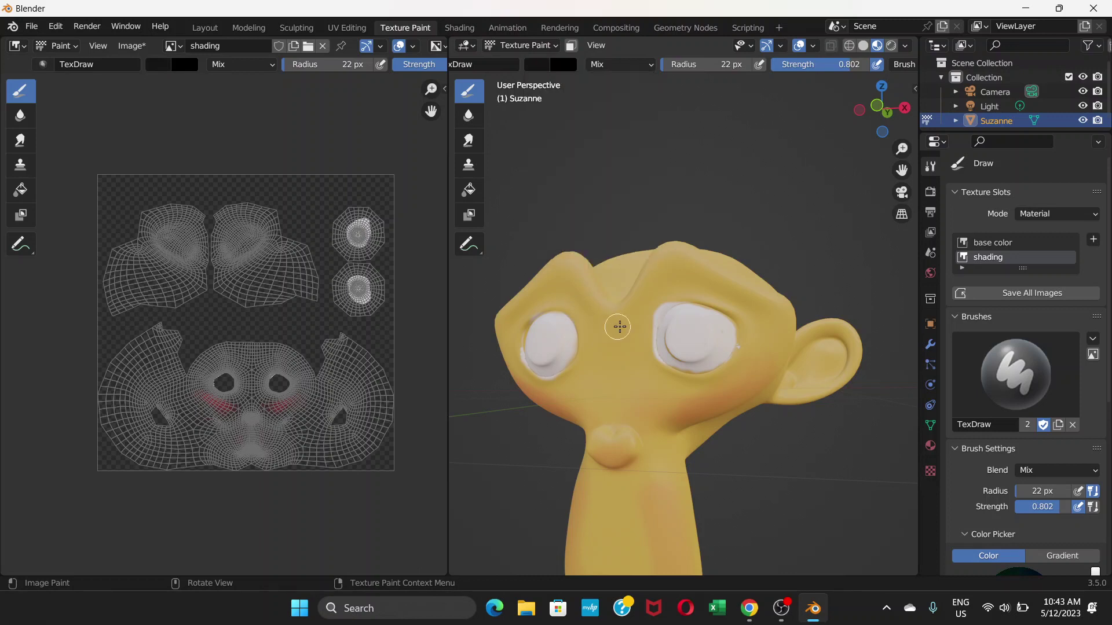
pyautogui.moveTo(705, 338)
pyautogui.mouseDown()
pyautogui.moveTo(684, 335)
pyautogui.moveTo(695, 331)
pyautogui.moveTo(683, 345)
pyautogui.moveTo(693, 328)
pyautogui.moveTo(684, 347)
pyautogui.moveTo(701, 338)
pyautogui.moveTo(684, 331)
pyautogui.mouseUp()
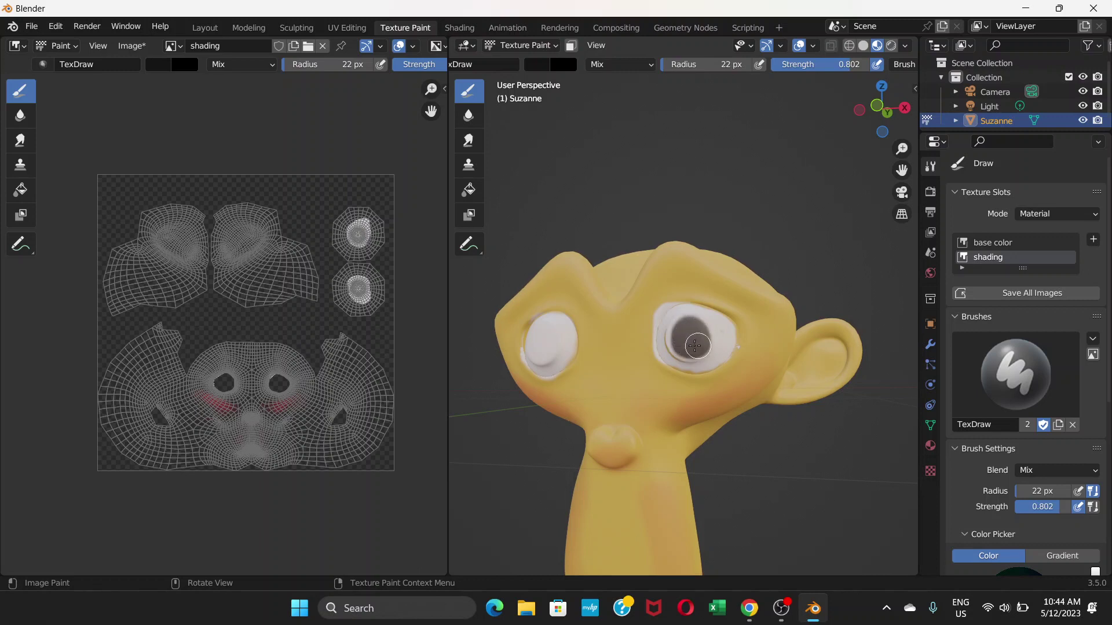
pyautogui.moveTo(538, 353); pyautogui.dragTo(599, 335, button='middle')
pyautogui.moveTo(600, 336)
pyautogui.mouseDown()
pyautogui.moveTo(588, 344)
pyautogui.moveTo(583, 330)
pyautogui.moveTo(597, 343)
pyautogui.mouseUp()
pyautogui.scroll(-2, 675, 322)
pyautogui.moveTo(675, 322); pyautogui.dragTo(747, 365, button='middle')
pyautogui.scroll(3, 750, 363)
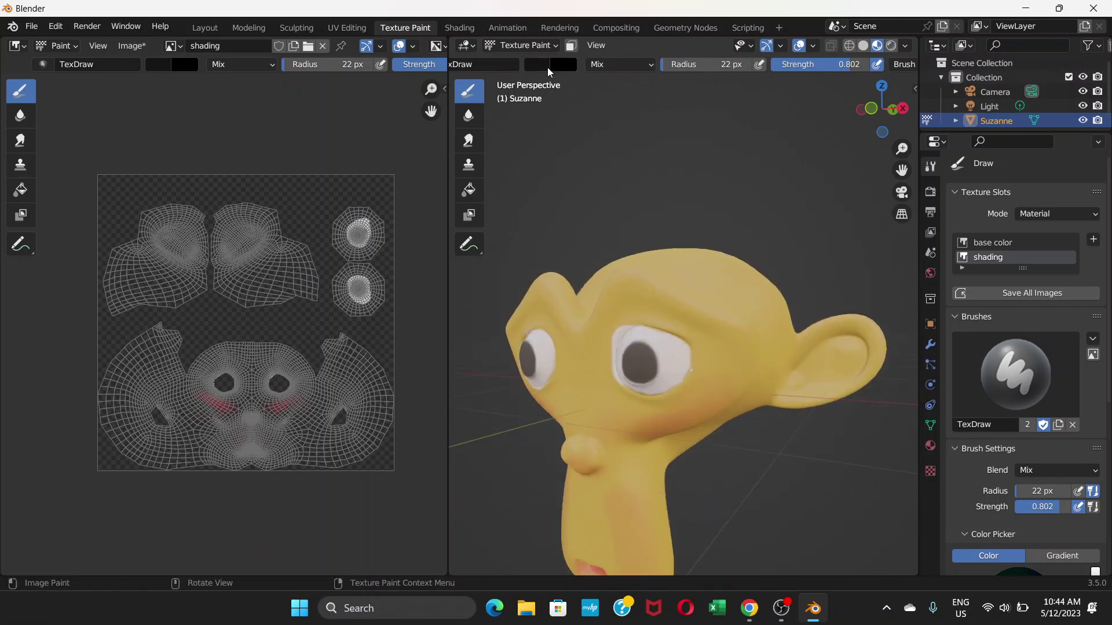
# - Set the brush to a reddish-brown at Value 0.631 with Strength lowered to 0.151
pyautogui.click(534, 65)
pyautogui.click(650, 118)
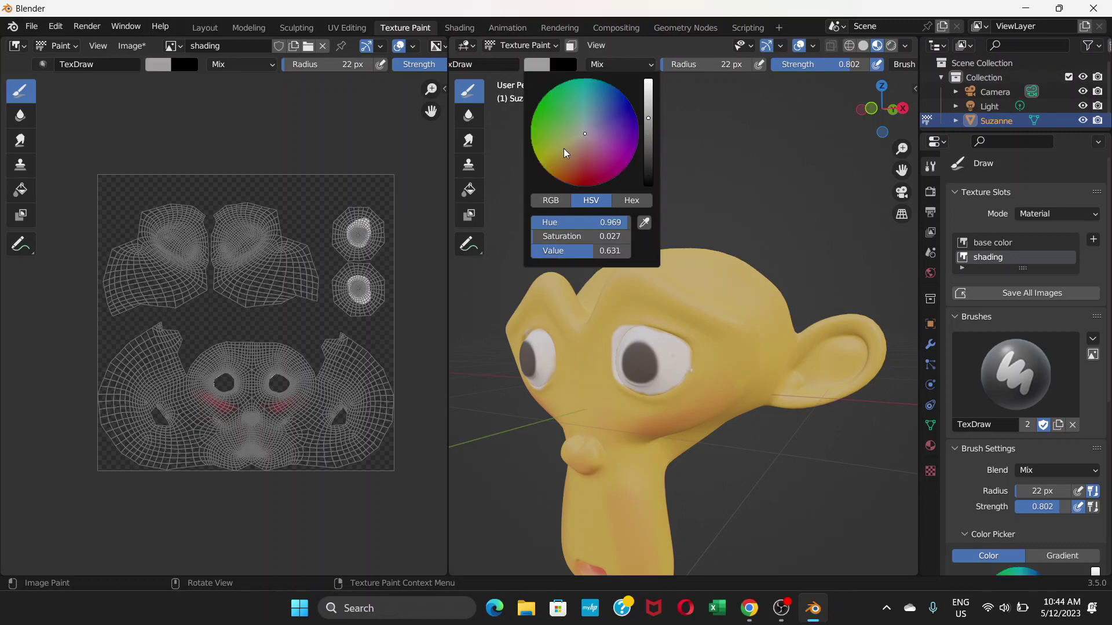
pyautogui.moveTo(565, 159); pyautogui.dragTo(577, 167)
pyautogui.click(576, 171)
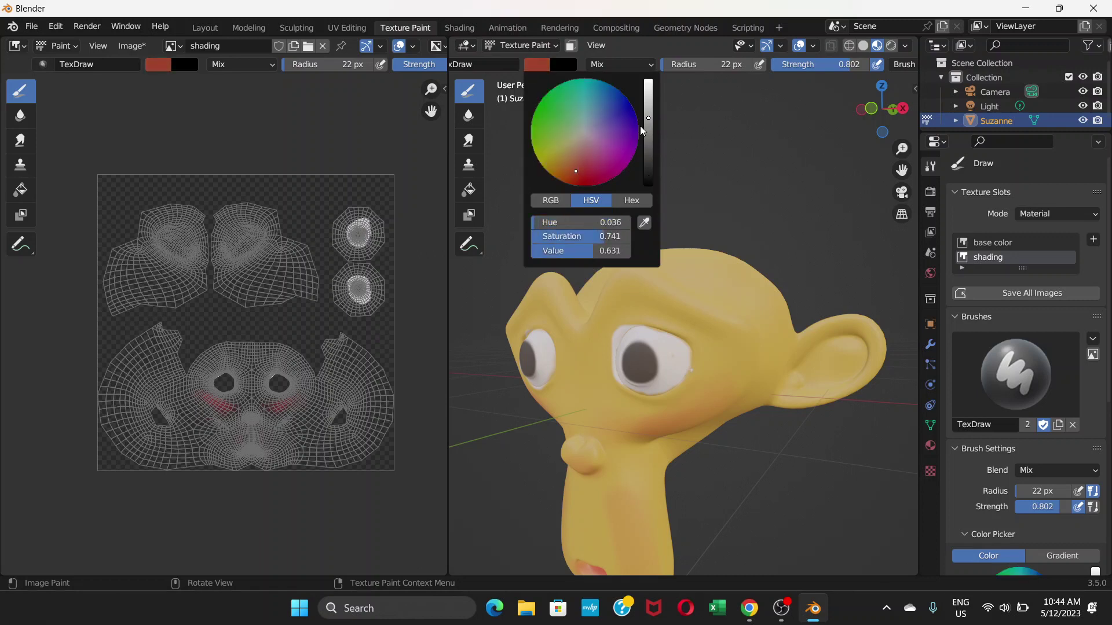
pyautogui.moveTo(848, 65); pyautogui.dragTo(785, 64)
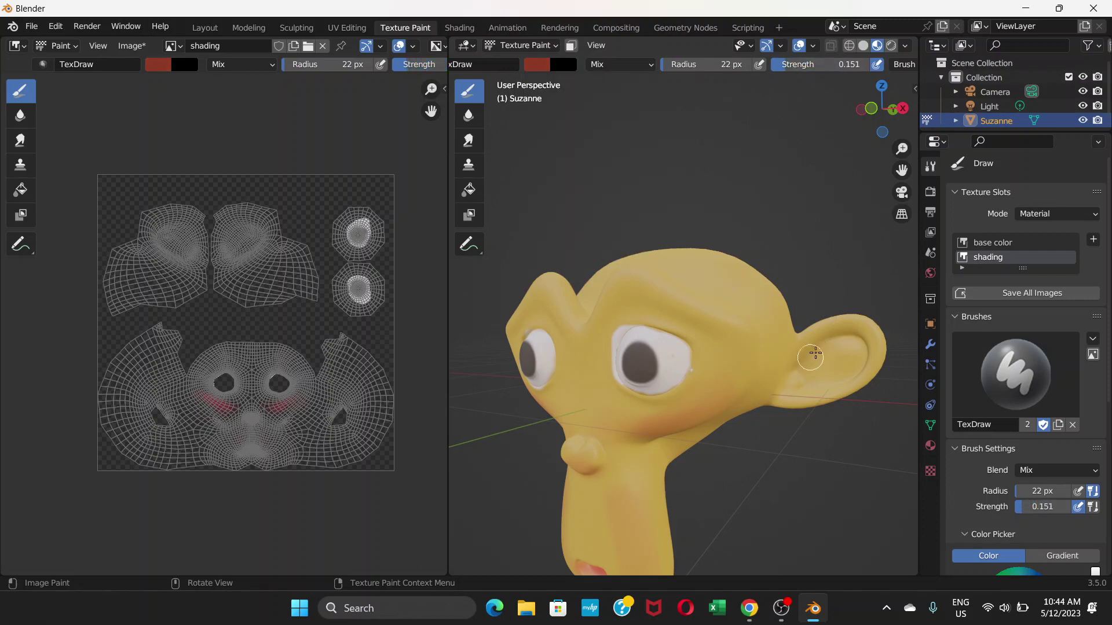
# - Shade the insides of Suzanne's ears with faint reddish-brown
pyautogui.moveTo(789, 379)
pyautogui.mouseDown()
pyautogui.moveTo(812, 348)
pyautogui.moveTo(844, 332)
pyautogui.moveTo(857, 347)
pyautogui.moveTo(860, 332)
pyautogui.moveTo(868, 362)
pyautogui.moveTo(817, 386)
pyautogui.moveTo(779, 379)
pyautogui.moveTo(838, 351)
pyautogui.moveTo(853, 372)
pyautogui.moveTo(806, 389)
pyautogui.moveTo(834, 351)
pyautogui.mouseUp()
pyautogui.moveTo(724, 367); pyautogui.dragTo(614, 372, button='middle')
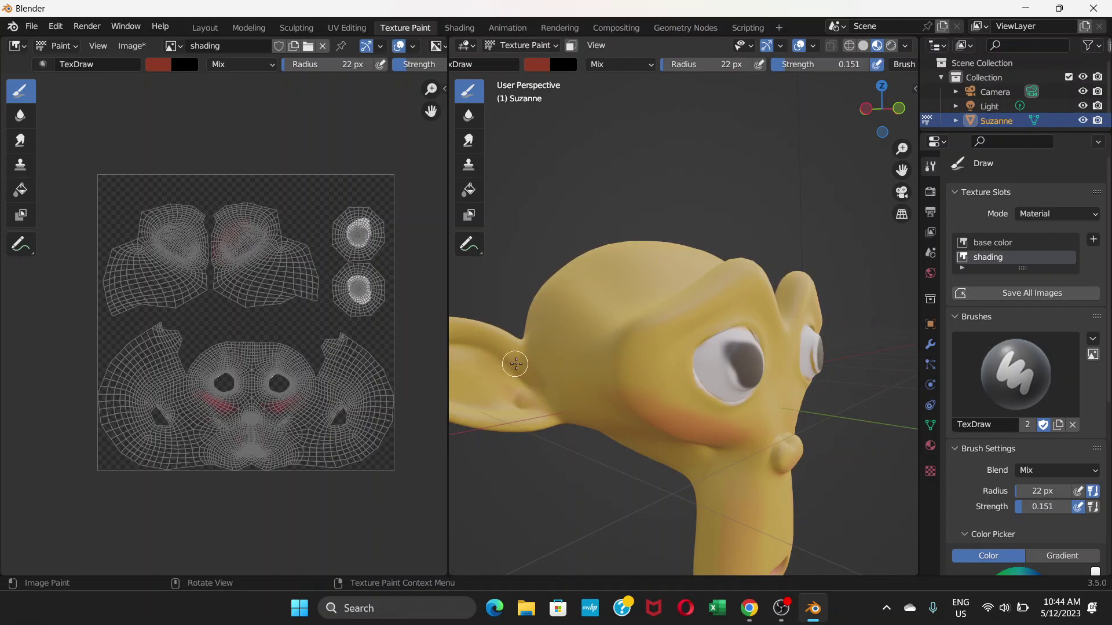
pyautogui.keyDown('shift'); pyautogui.moveTo(531, 365); pyautogui.dragTo(615, 327, button='middle'); pyautogui.keyUp('shift')
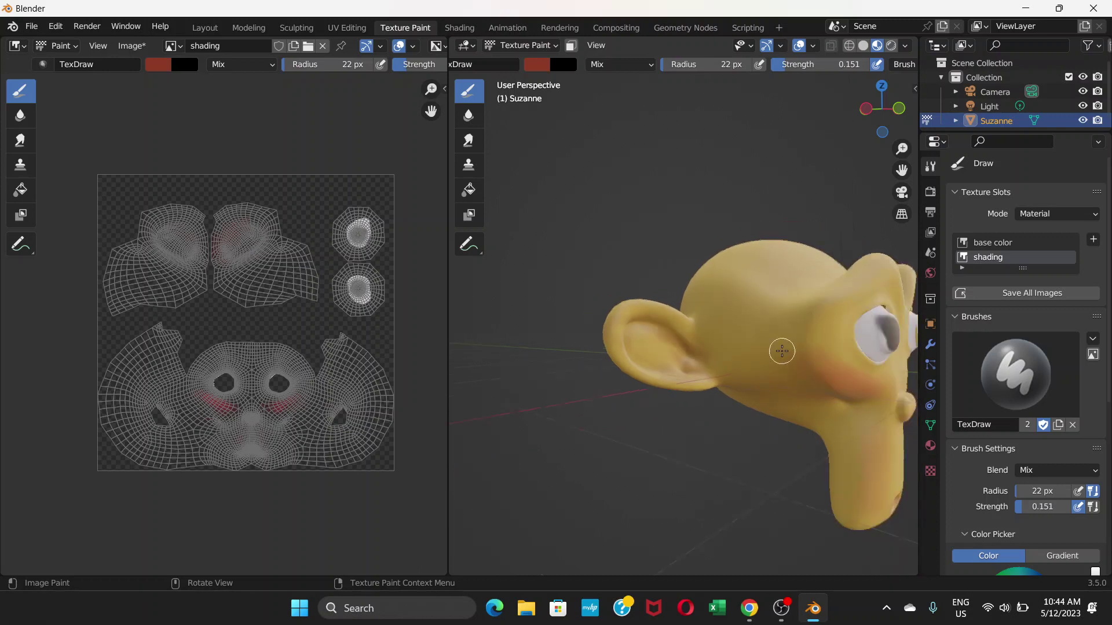
pyautogui.moveTo(782, 350); pyautogui.dragTo(670, 299, button='middle')
pyautogui.scroll(-3, 711, 341)
# - Enlarge the brush radius to 57 px and shade the top of Suzanne's head
pyautogui.press('f')
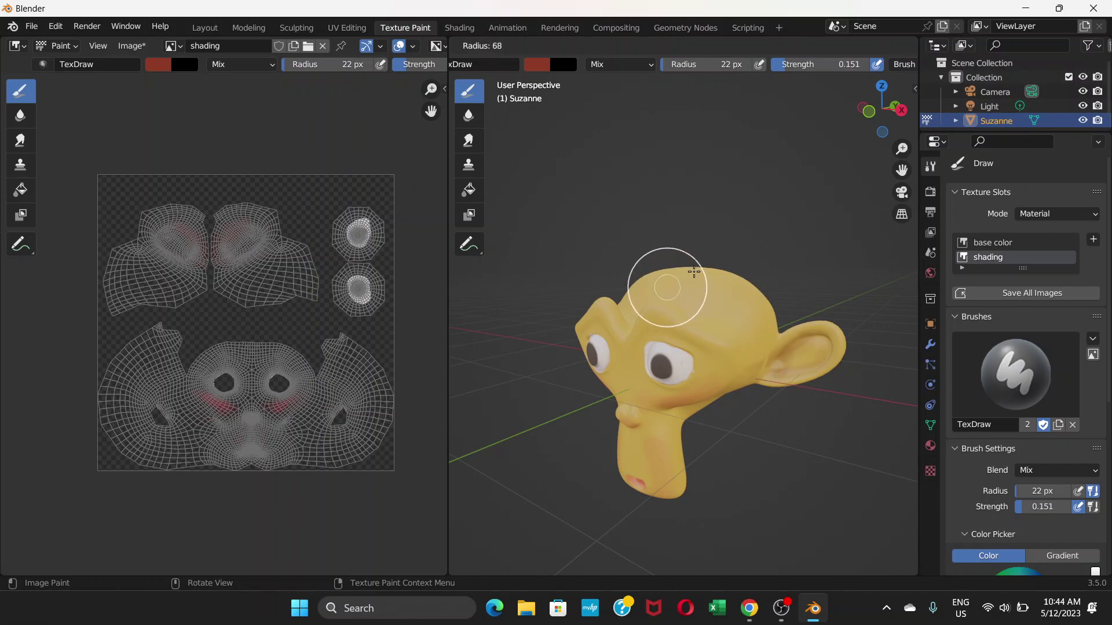
pyautogui.click(697, 292)
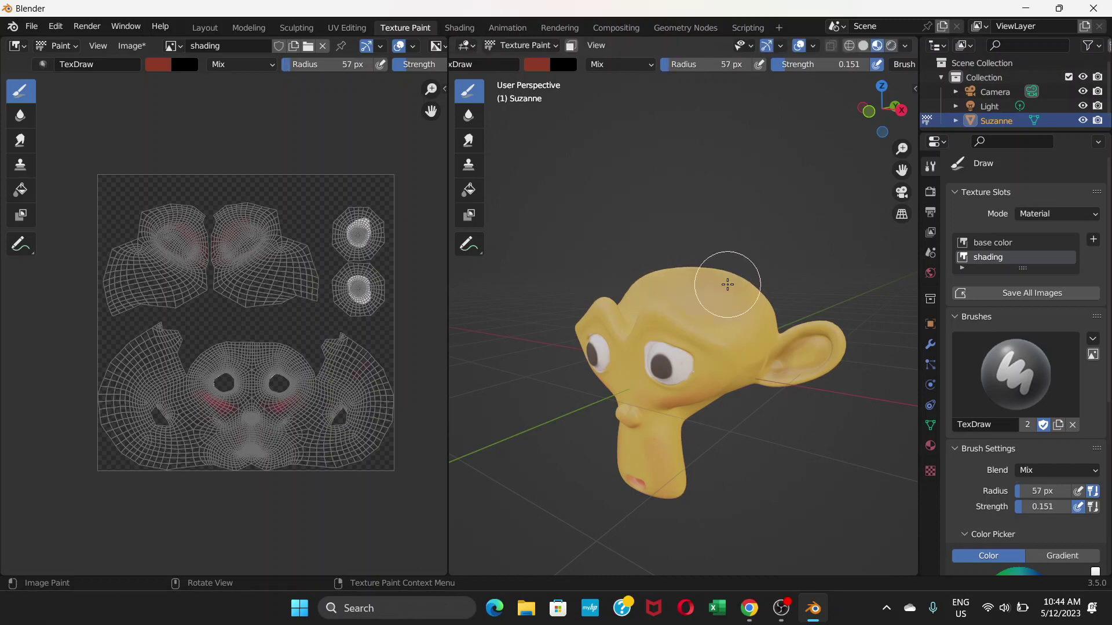
pyautogui.rightClick(728, 288)
pyautogui.moveTo(720, 298); pyautogui.dragTo(682, 352, button='middle')
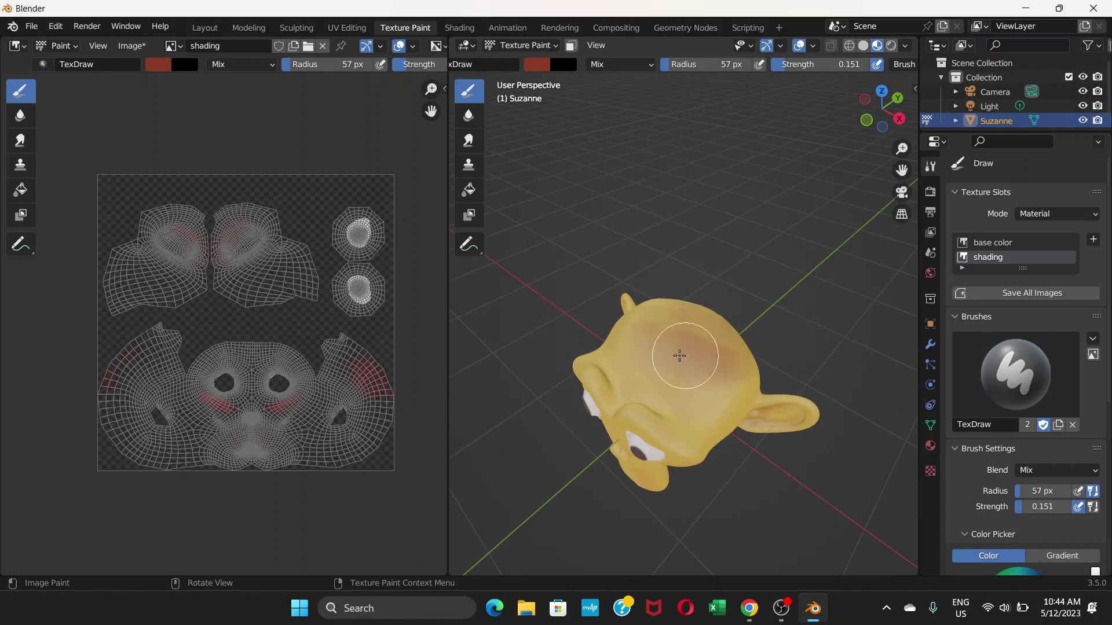
pyautogui.moveTo(680, 318)
pyautogui.mouseDown(button='middle')
pyautogui.moveTo(638, 347)
pyautogui.moveTo(687, 330)
pyautogui.moveTo(626, 342)
pyautogui.moveTo(727, 352)
pyautogui.mouseUp(button='middle')
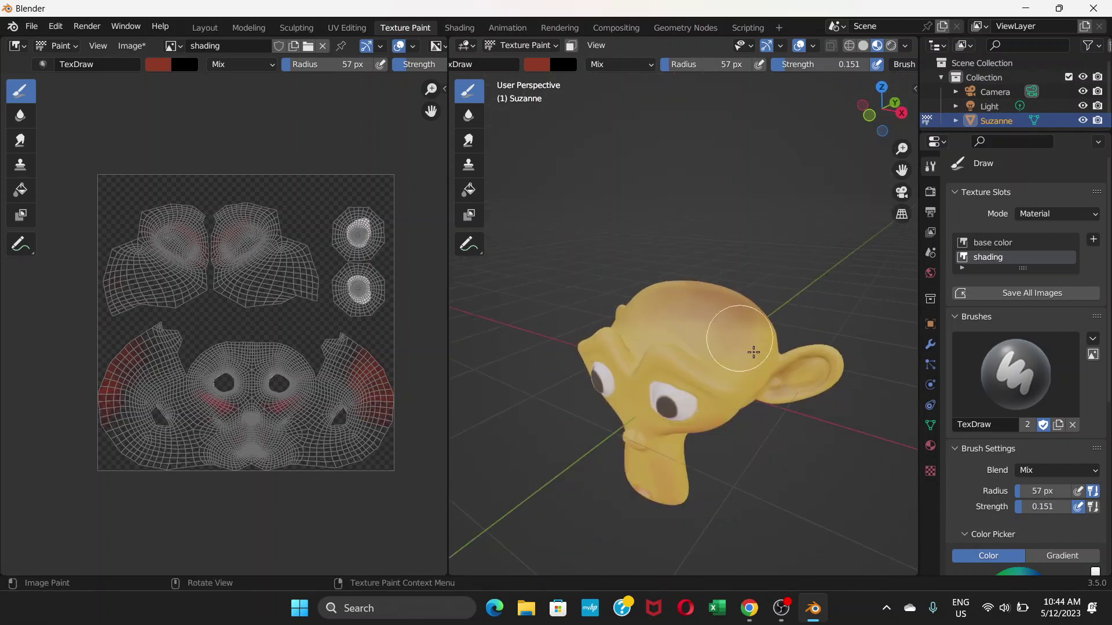
pyautogui.moveTo(760, 367)
pyautogui.mouseDown()
pyautogui.moveTo(735, 333)
pyautogui.moveTo(736, 374)
pyautogui.moveTo(754, 367)
pyautogui.moveTo(737, 334)
pyautogui.moveTo(704, 336)
pyautogui.moveTo(745, 365)
pyautogui.moveTo(727, 346)
pyautogui.mouseUp()
pyautogui.moveTo(727, 345); pyautogui.dragTo(748, 335, button='middle')
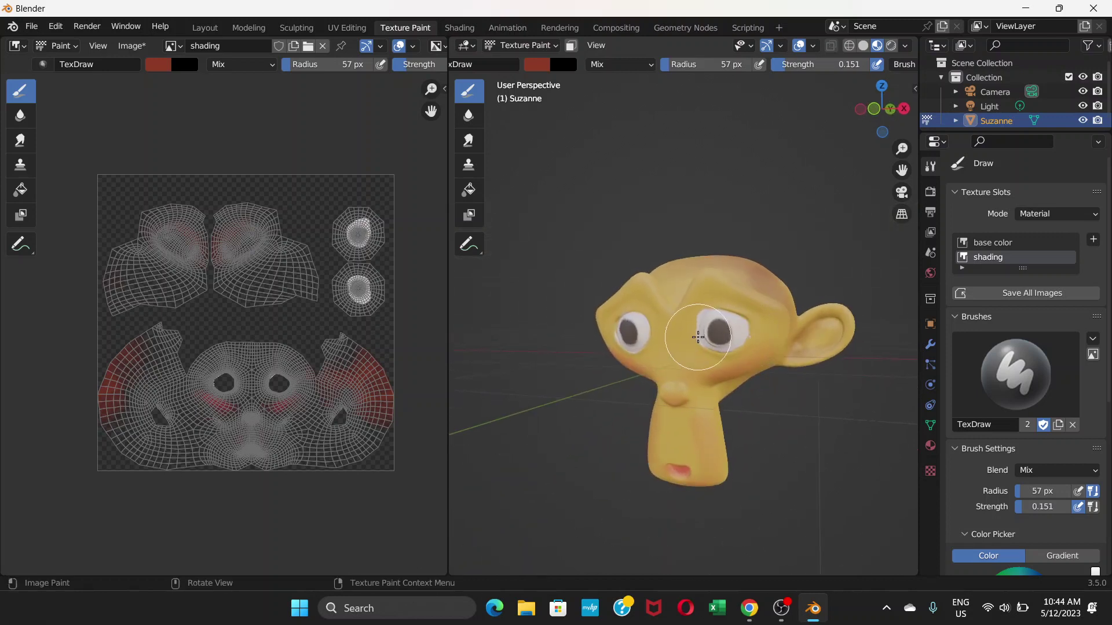
# - Shrink the brush radius to 12 px and shade the lids around both eyes
pyautogui.press('f')
pyautogui.click(695, 327)
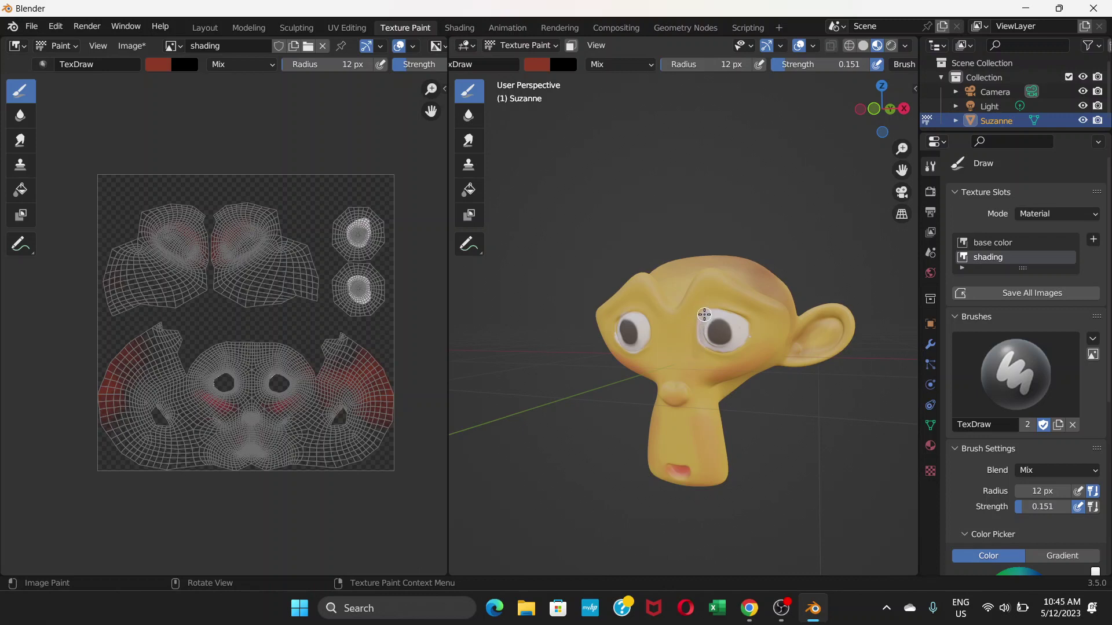
pyautogui.moveTo(731, 320)
pyautogui.mouseDown()
pyautogui.moveTo(705, 308)
pyautogui.moveTo(750, 321)
pyautogui.moveTo(739, 351)
pyautogui.moveTo(743, 330)
pyautogui.moveTo(740, 348)
pyautogui.moveTo(716, 356)
pyautogui.moveTo(699, 334)
pyautogui.moveTo(704, 348)
pyautogui.moveTo(733, 349)
pyautogui.moveTo(747, 332)
pyautogui.moveTo(703, 333)
pyautogui.mouseUp()
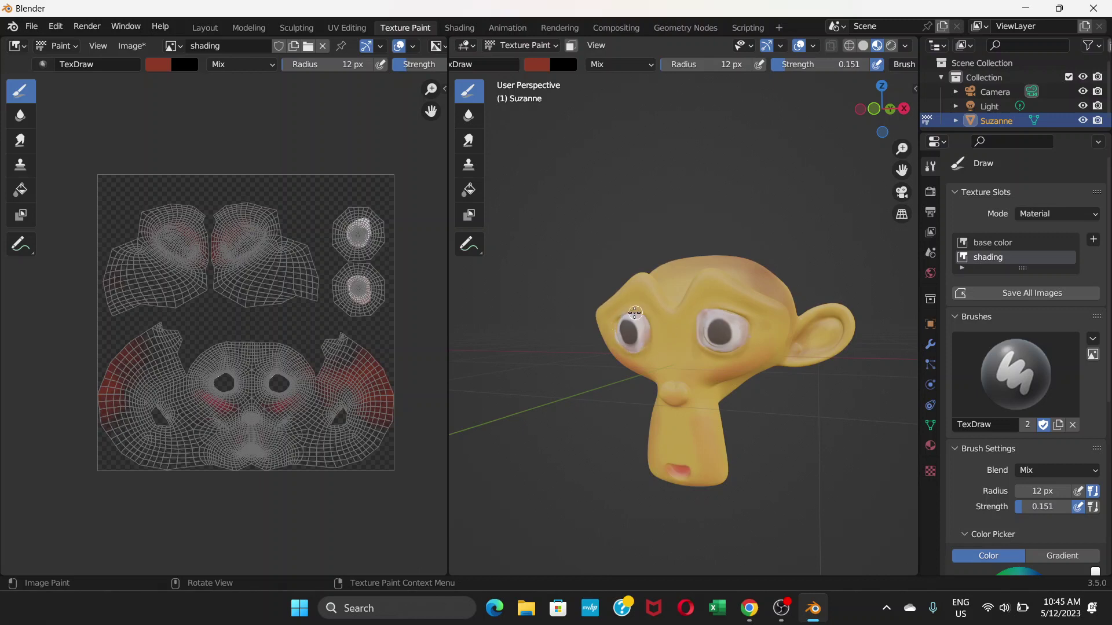
pyautogui.moveTo(617, 312)
pyautogui.mouseDown()
pyautogui.moveTo(656, 342)
pyautogui.moveTo(648, 322)
pyautogui.moveTo(693, 336)
pyautogui.moveTo(704, 318)
pyautogui.moveTo(705, 356)
pyautogui.moveTo(673, 409)
pyautogui.moveTo(682, 405)
pyautogui.moveTo(665, 409)
pyautogui.moveTo(756, 387)
pyautogui.moveTo(725, 396)
pyautogui.moveTo(817, 343)
pyautogui.moveTo(722, 345)
pyautogui.mouseUp()
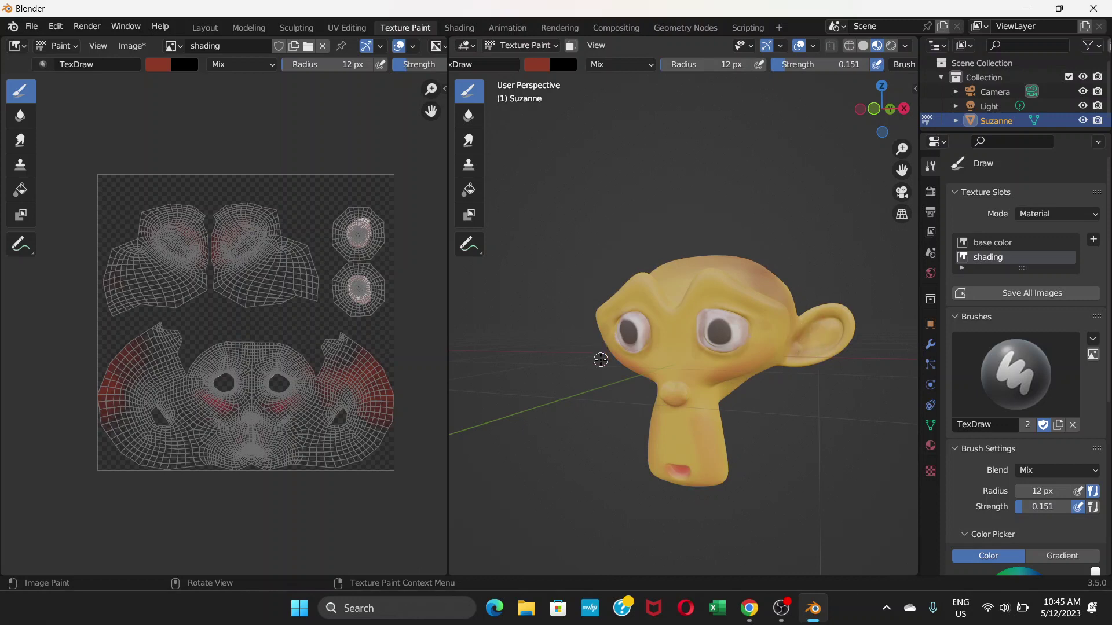
# - Add faint shading from cheek to forehead and review the face from a higher angle
pyautogui.moveTo(607, 360)
pyautogui.mouseDown()
pyautogui.moveTo(701, 271)
pyautogui.moveTo(678, 304)
pyautogui.moveTo(708, 282)
pyautogui.mouseUp()
pyautogui.moveTo(670, 298); pyautogui.dragTo(667, 314, button='middle')
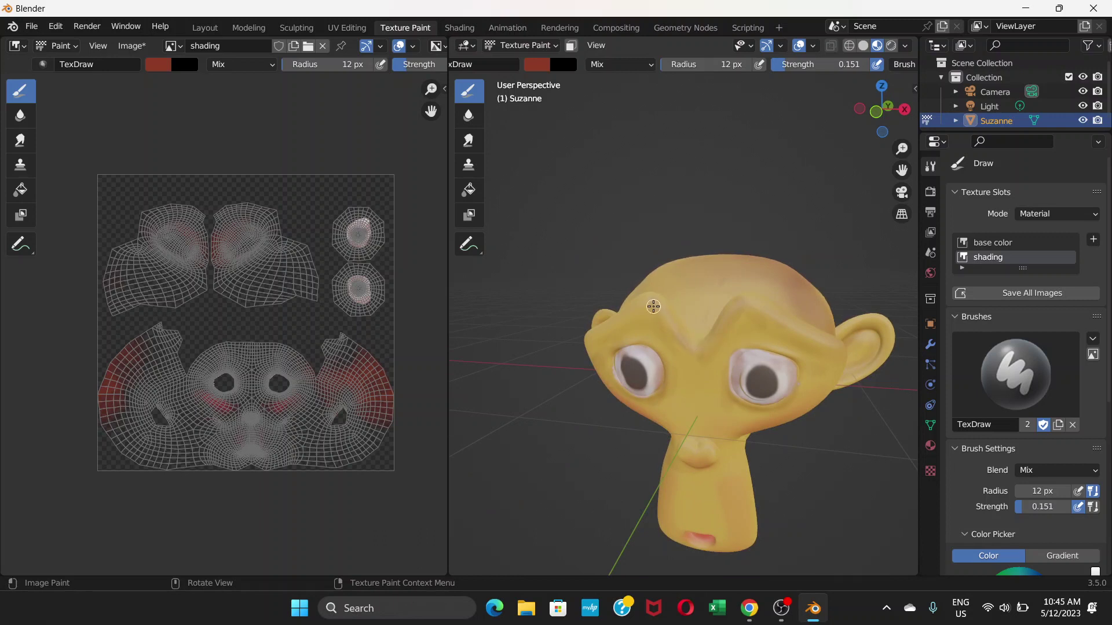
pyautogui.scroll(-2, 724, 328)
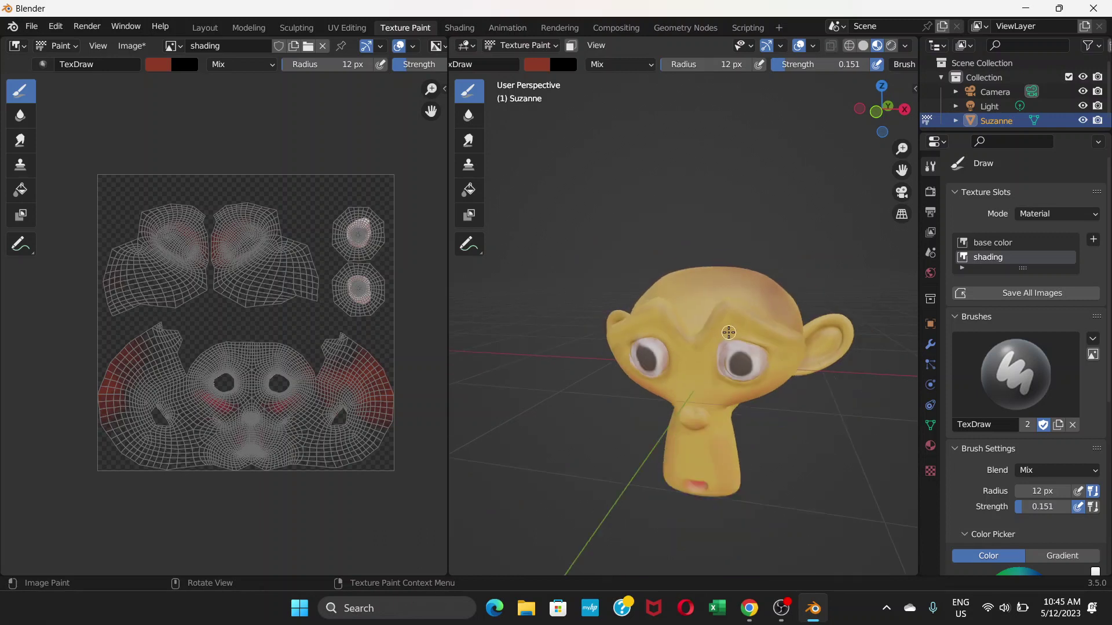
pyautogui.scroll(3, 724, 324)
pyautogui.scroll(1, 707, 330)
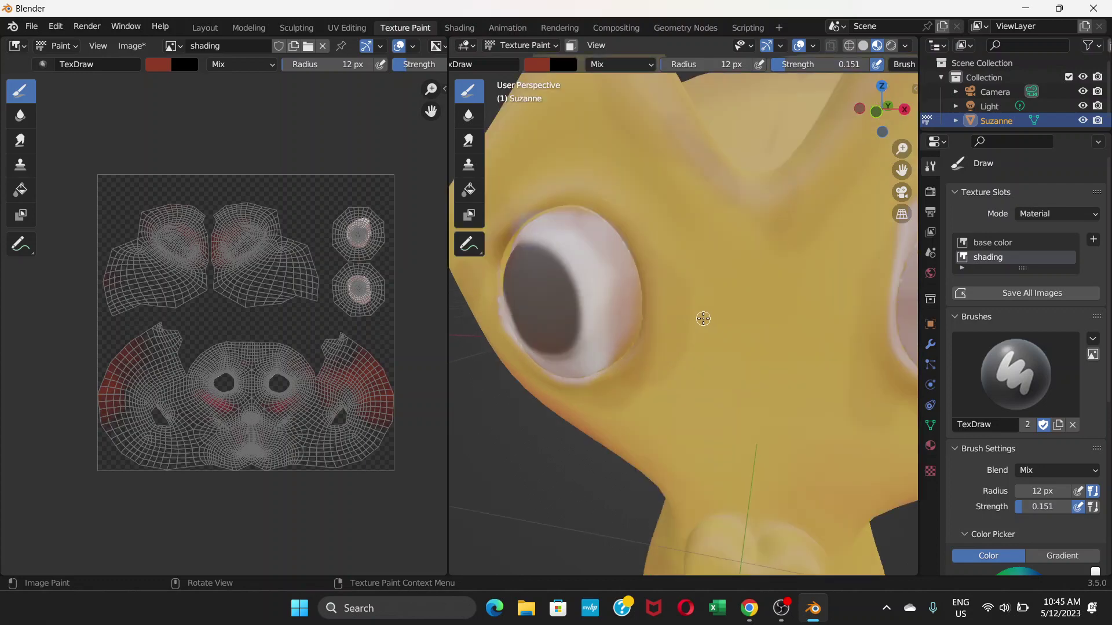
pyautogui.scroll(-1, 702, 318)
pyautogui.scroll(2, 702, 326)
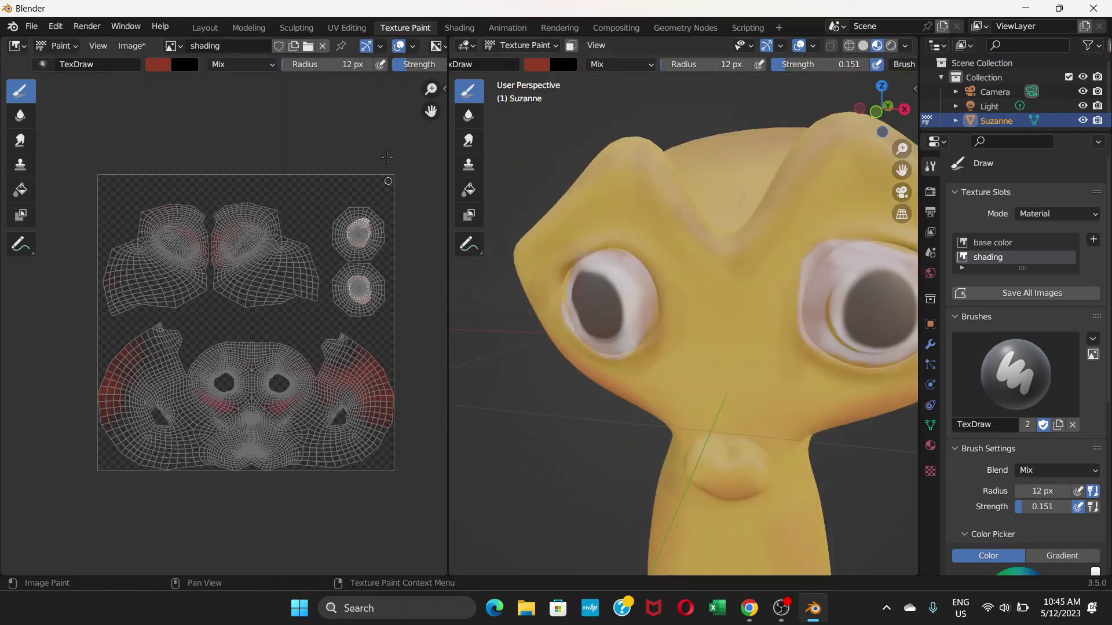
# - In Layout, show Suzanne in Material Preview, deselect her, and turn overlays off
pyautogui.click(205, 28)
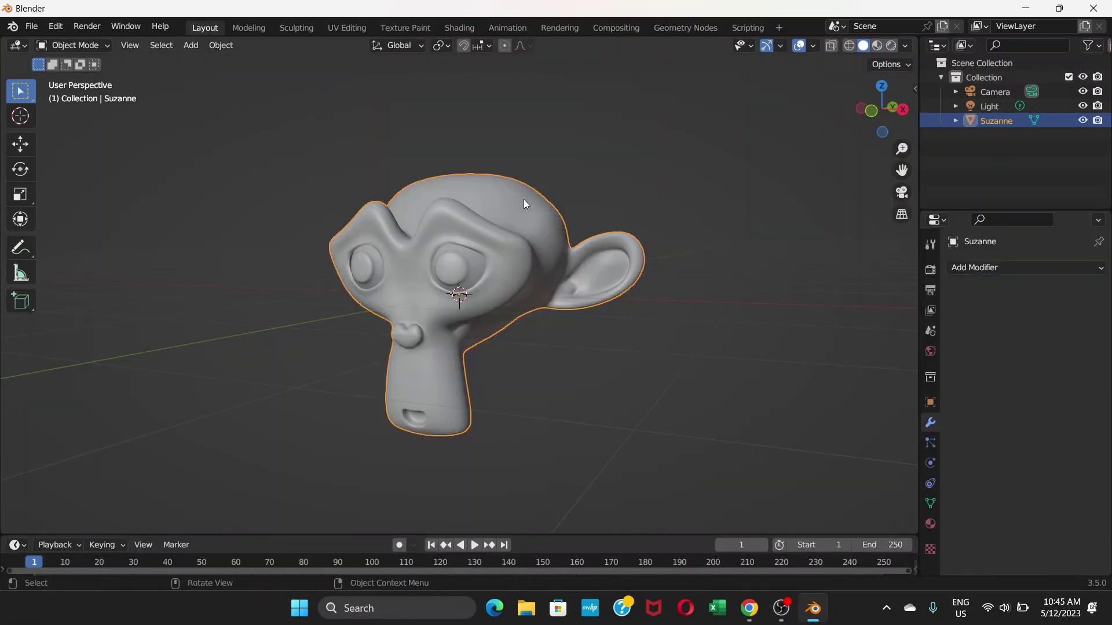
pyautogui.click(876, 45)
pyautogui.scroll(1, 509, 232)
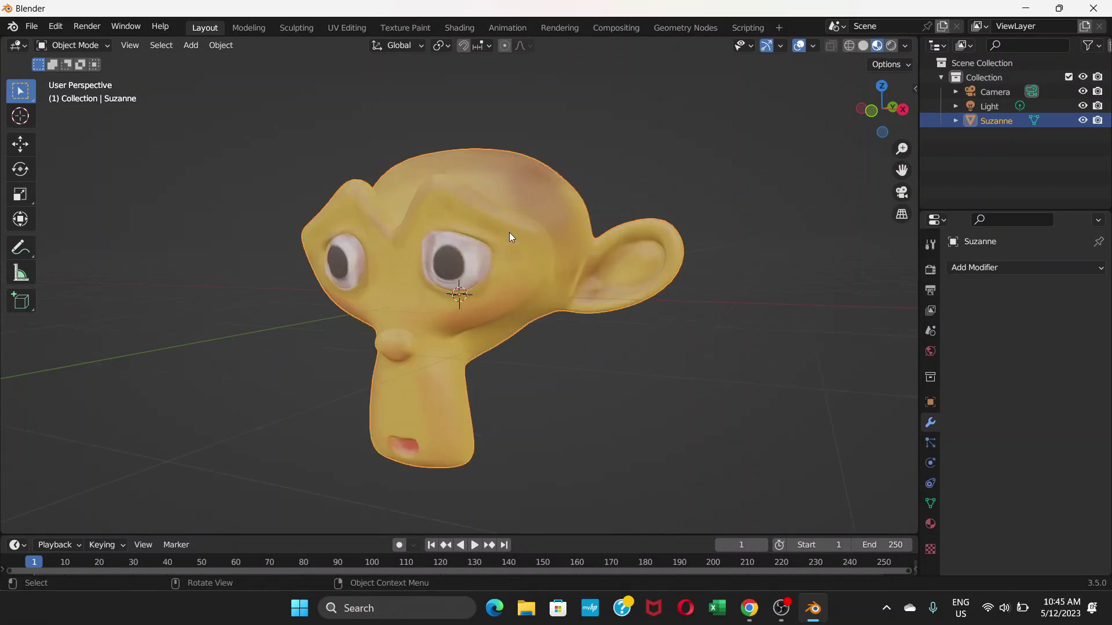
pyautogui.moveTo(509, 232)
pyautogui.mouseDown(button='middle')
pyautogui.moveTo(533, 243)
pyautogui.moveTo(476, 245)
pyautogui.moveTo(533, 245)
pyautogui.mouseUp(button='middle')
pyautogui.click(821, 245)
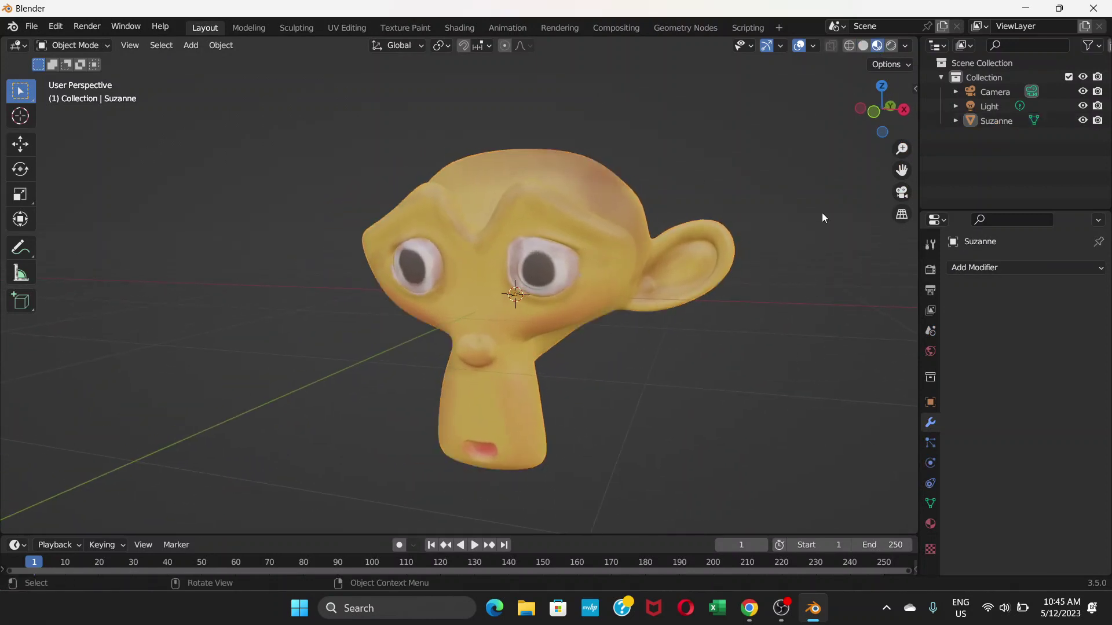
pyautogui.click(798, 46)
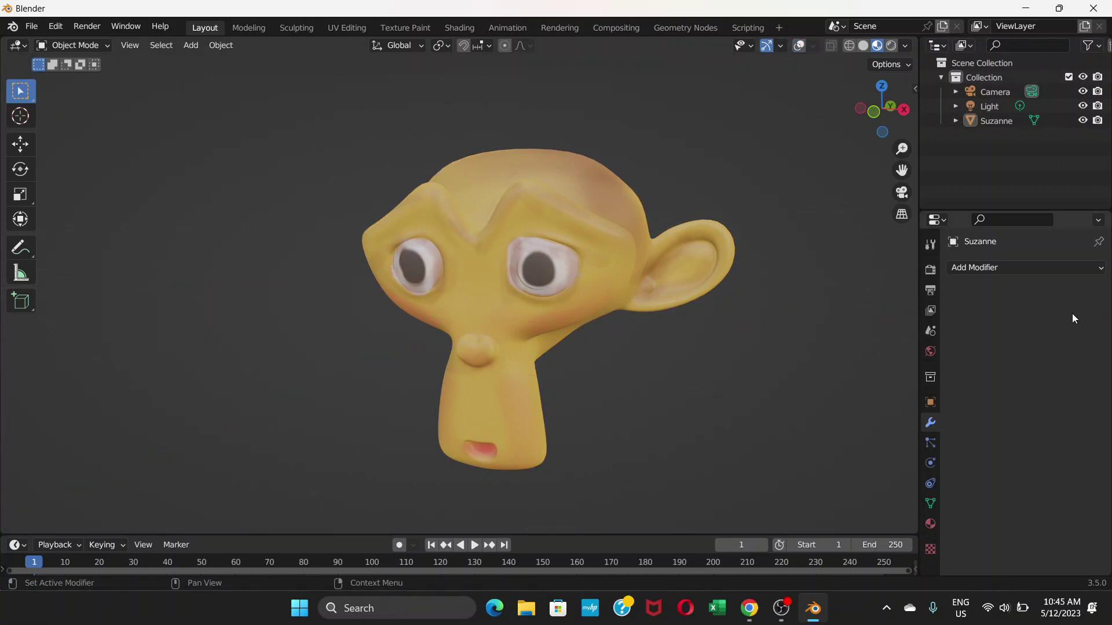